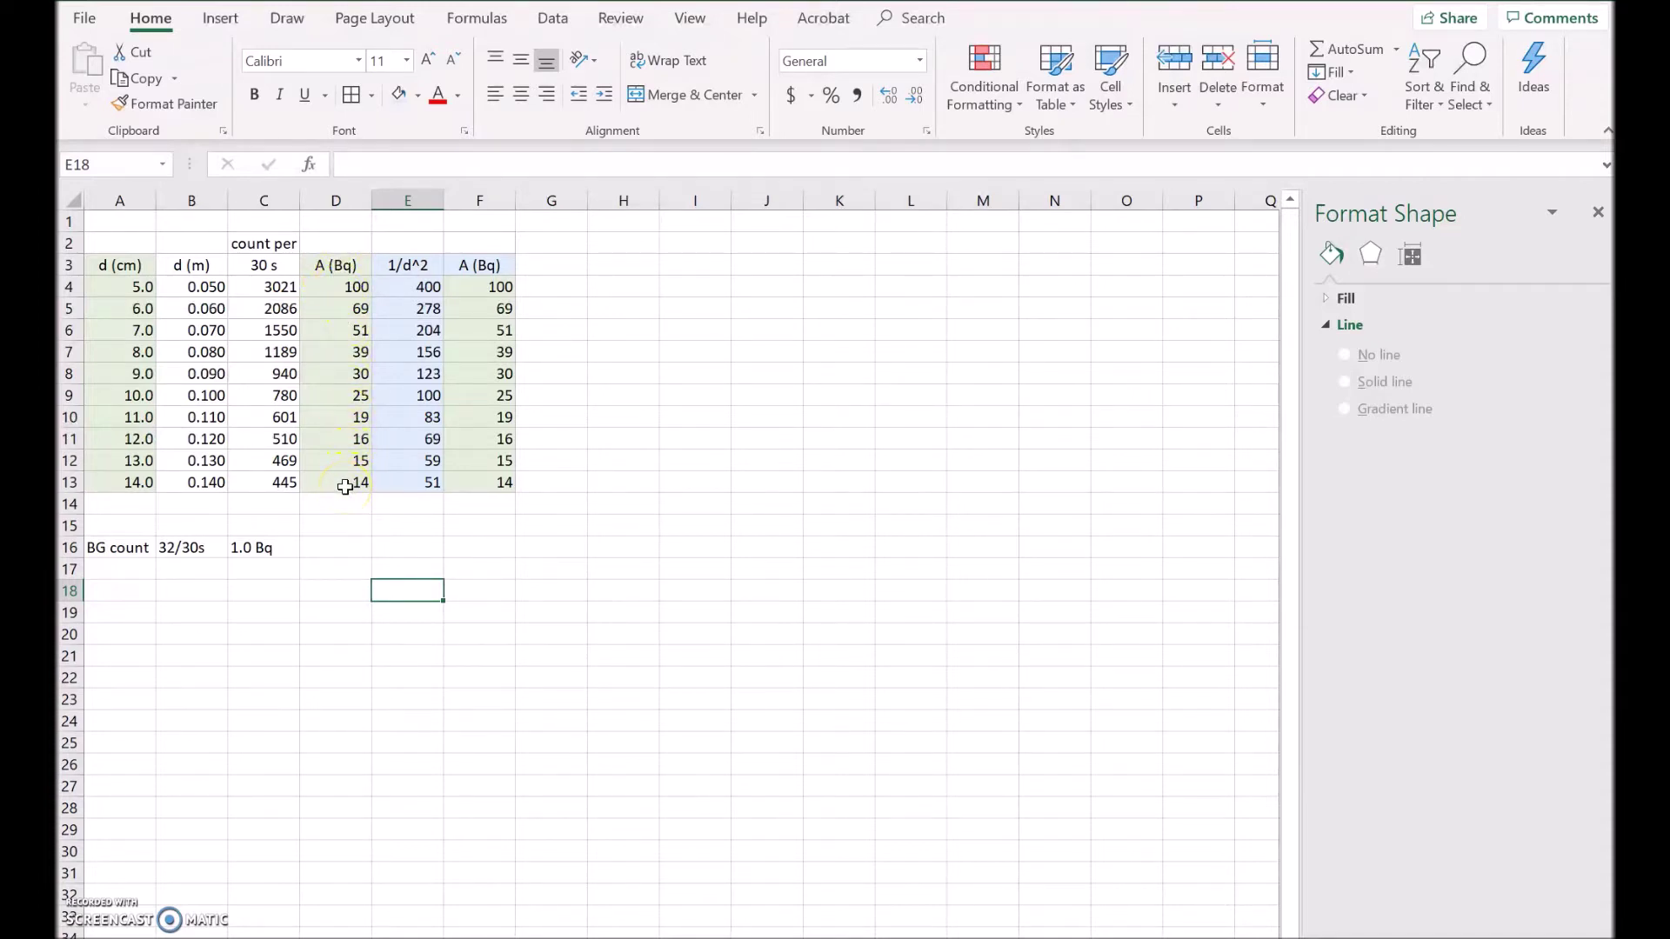
{"action": "left_click", "coordinate": [339, 287]}
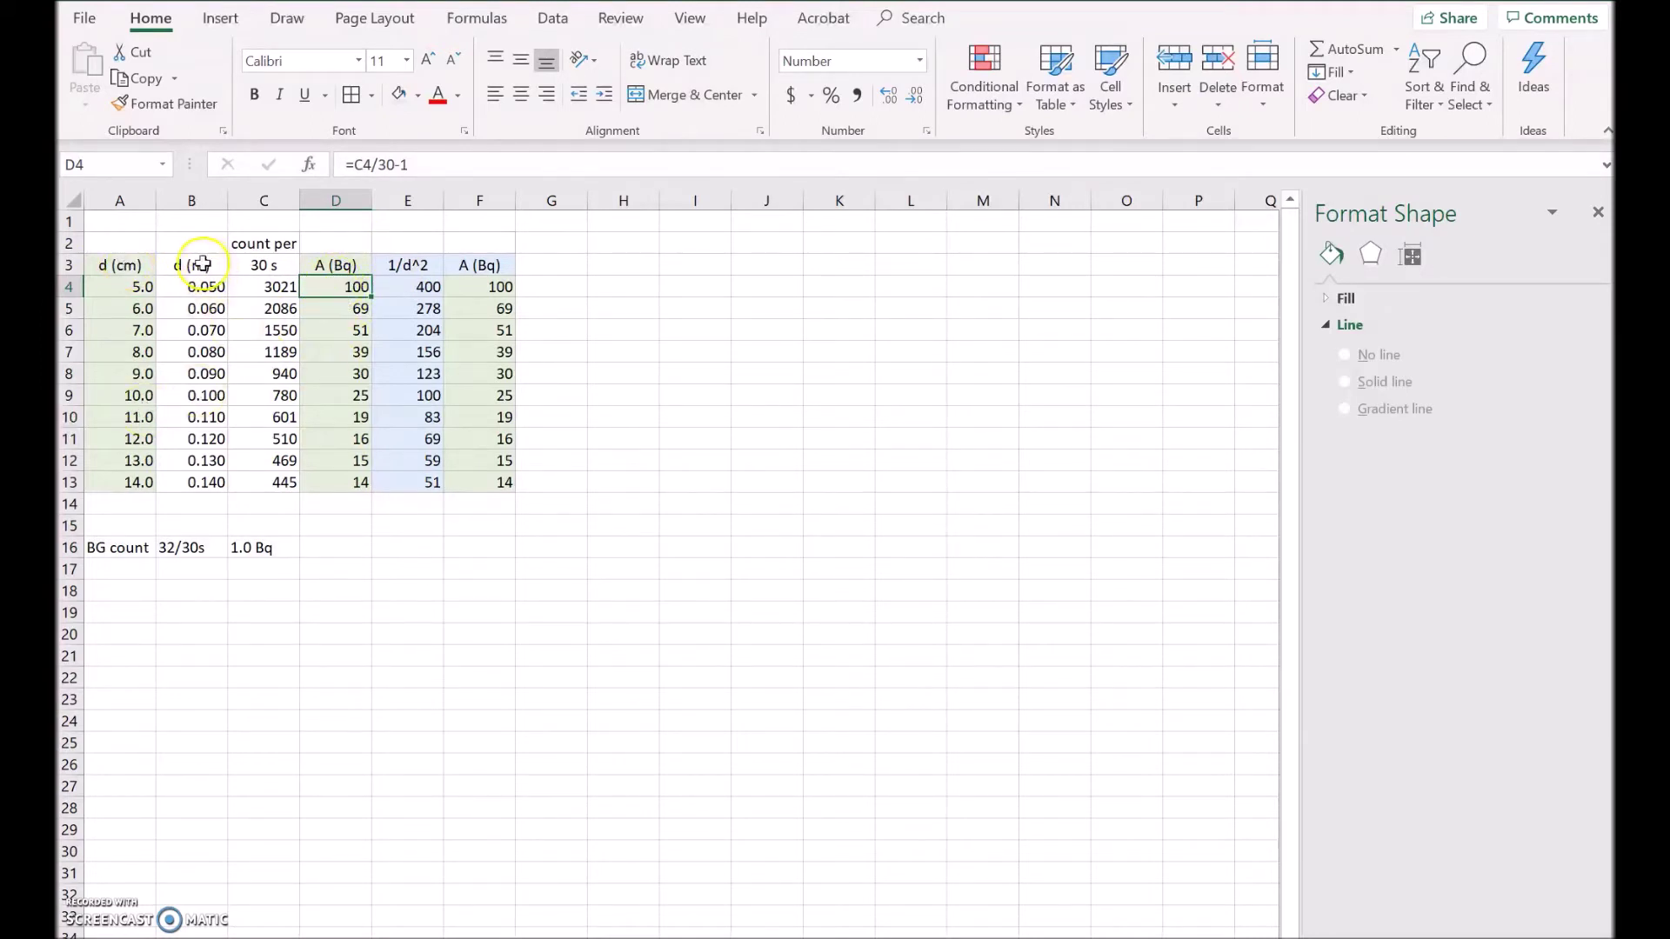
Plot A (Bq) against d (m) as a plain scatter chart placed over columns H–N.
{"action": "left_click_drag", "start_coordinate": [200, 265], "coordinate": [193, 480]}
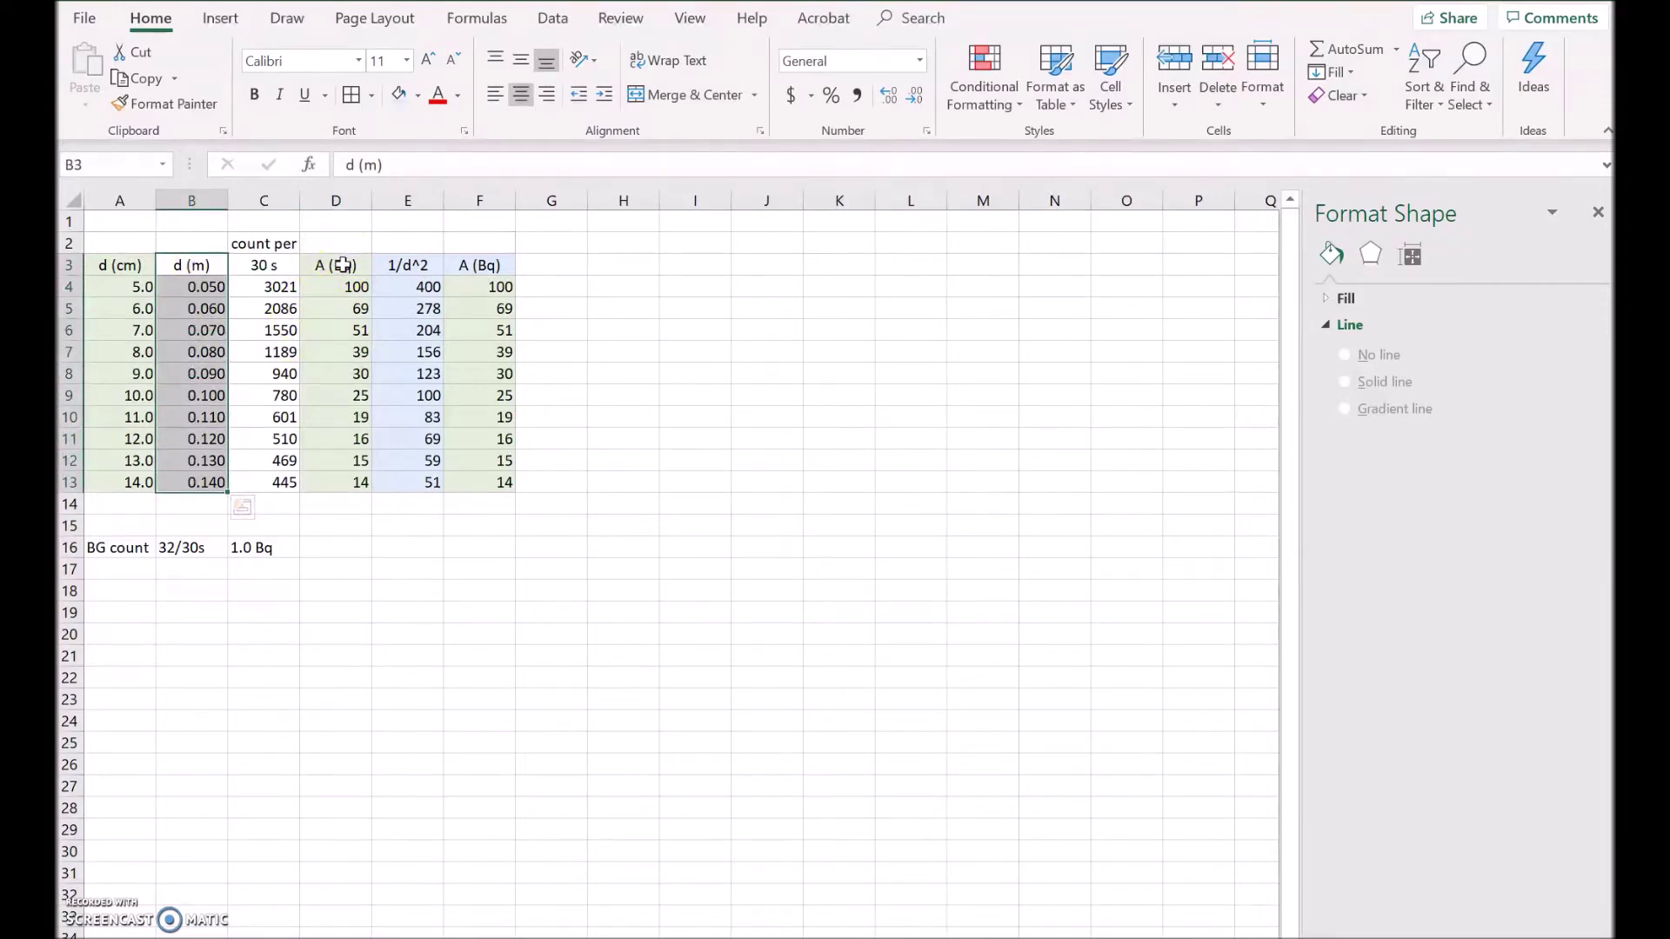
{"action": "left_click_drag", "start_coordinate": [343, 265], "coordinate": [339, 483]}
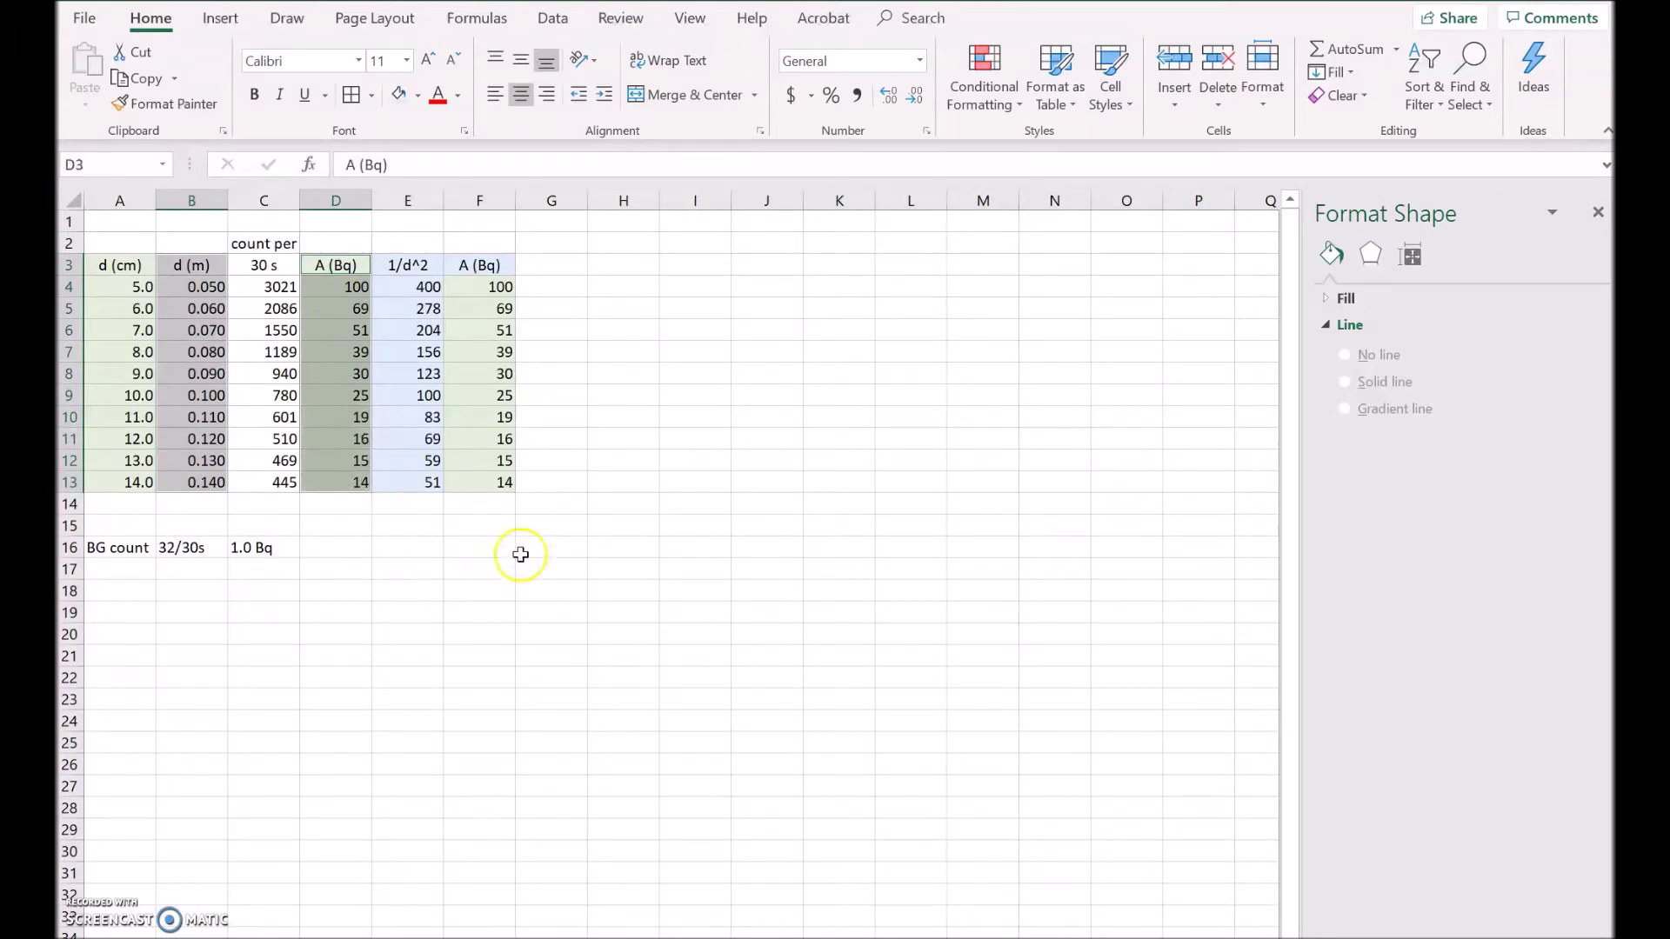
{"action": "left_click", "coordinate": [224, 21]}
{"action": "left_click", "coordinate": [667, 98]}
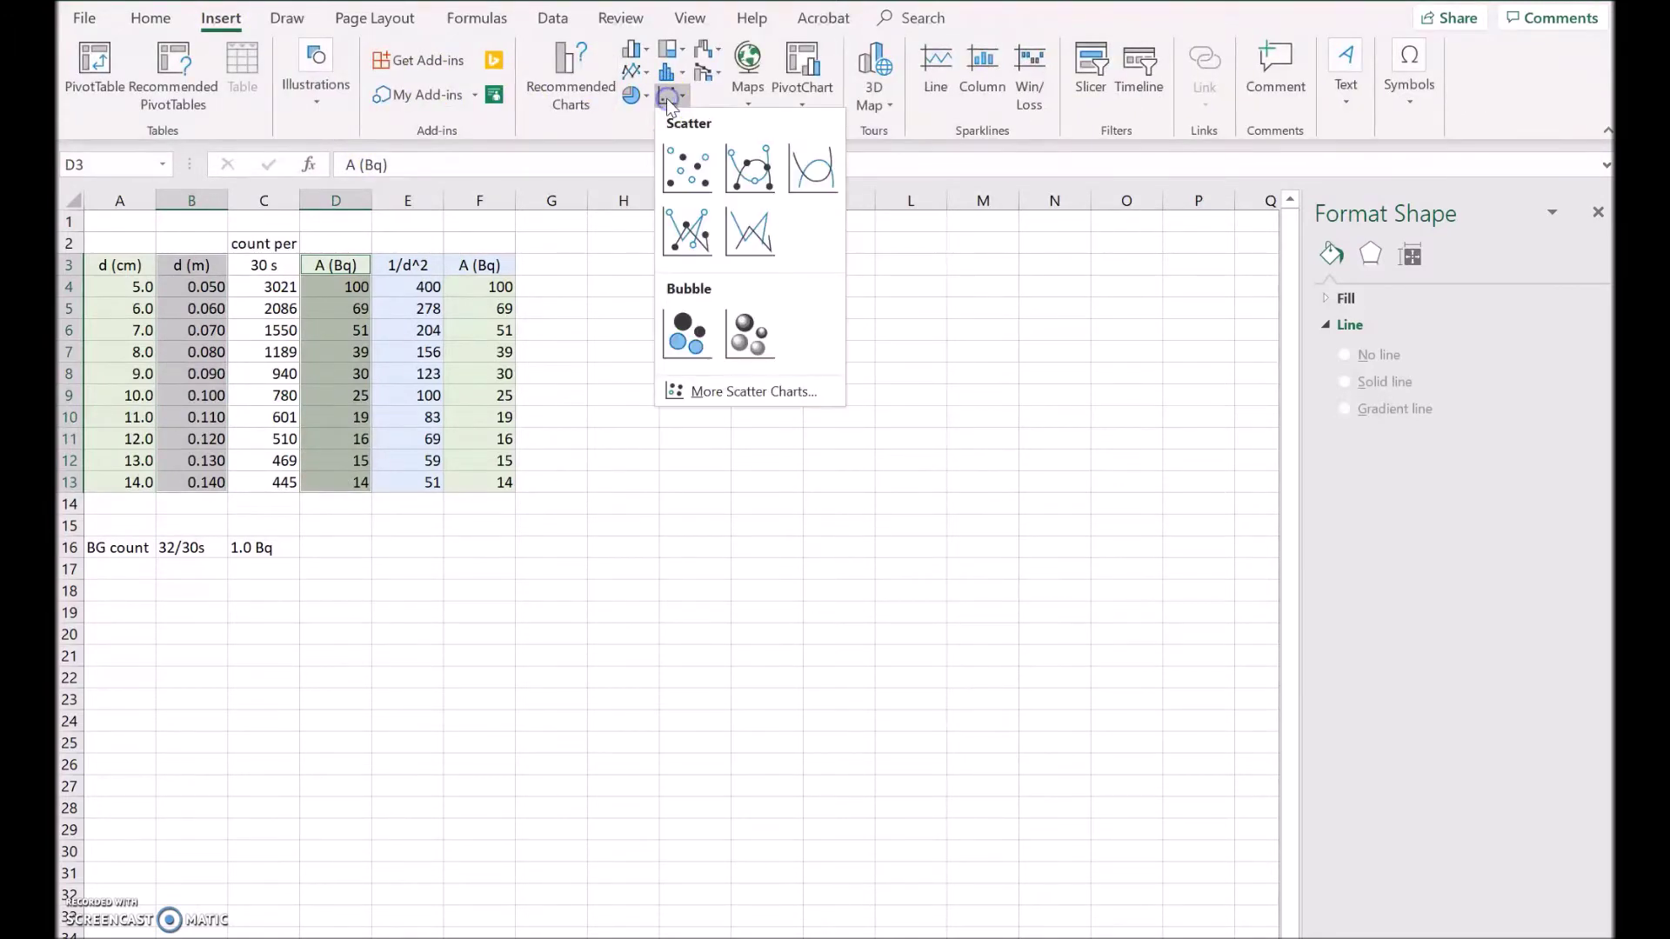
{"action": "left_click", "coordinate": [687, 167]}
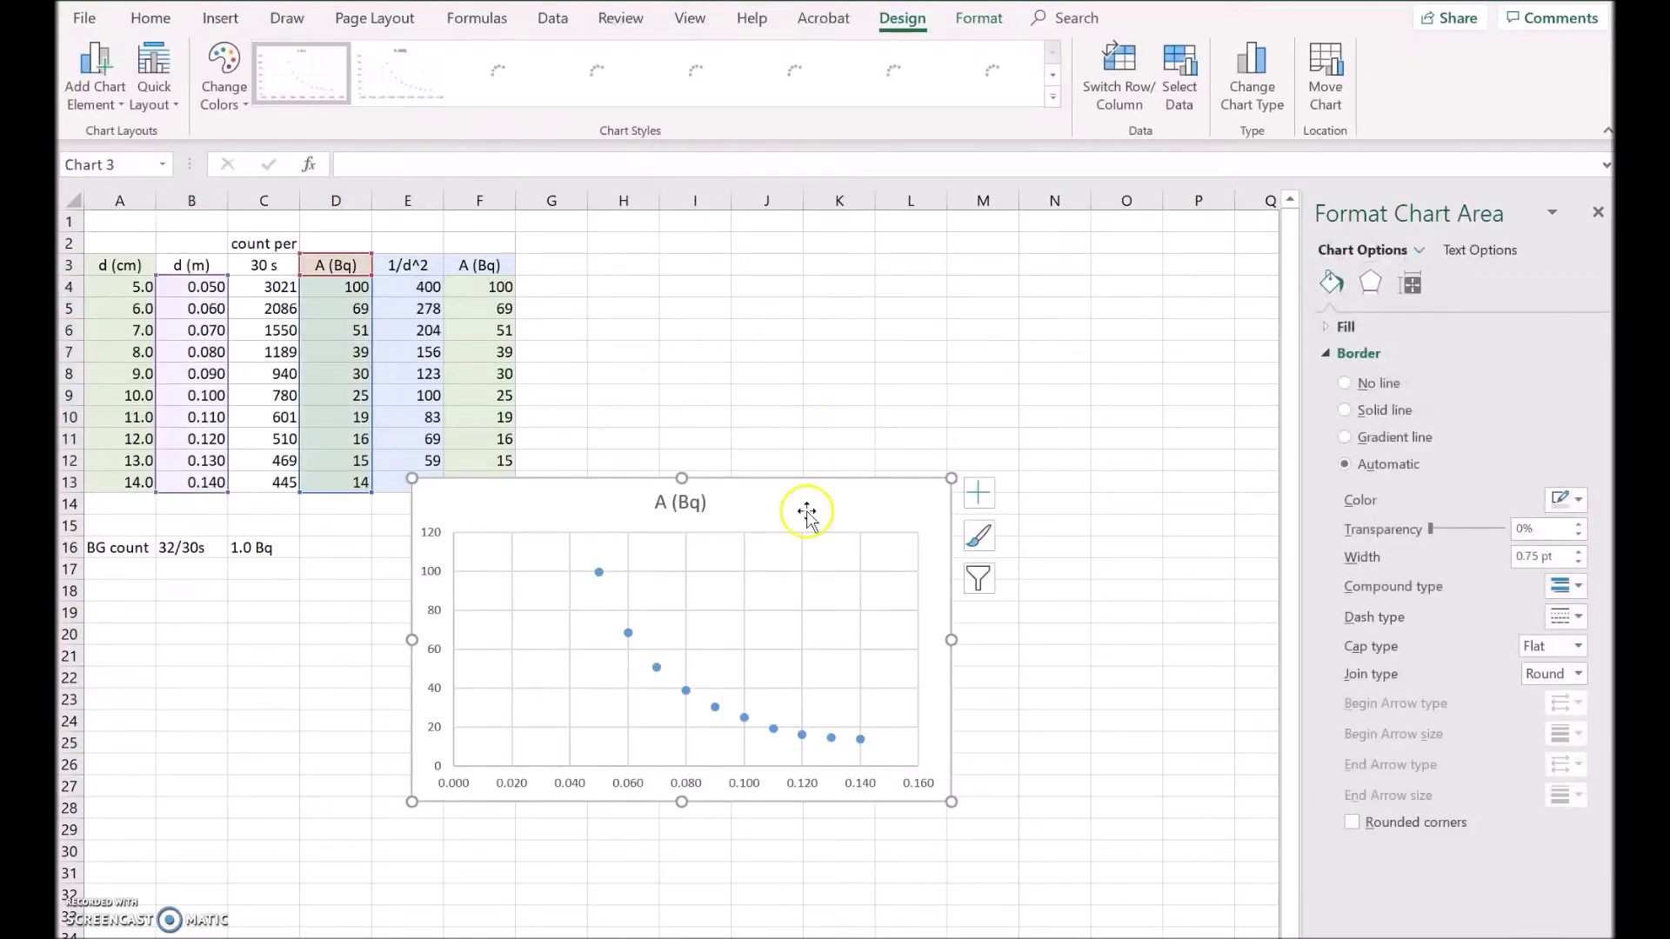
{"action": "left_click_drag", "start_coordinate": [807, 513], "coordinate": [958, 280]}
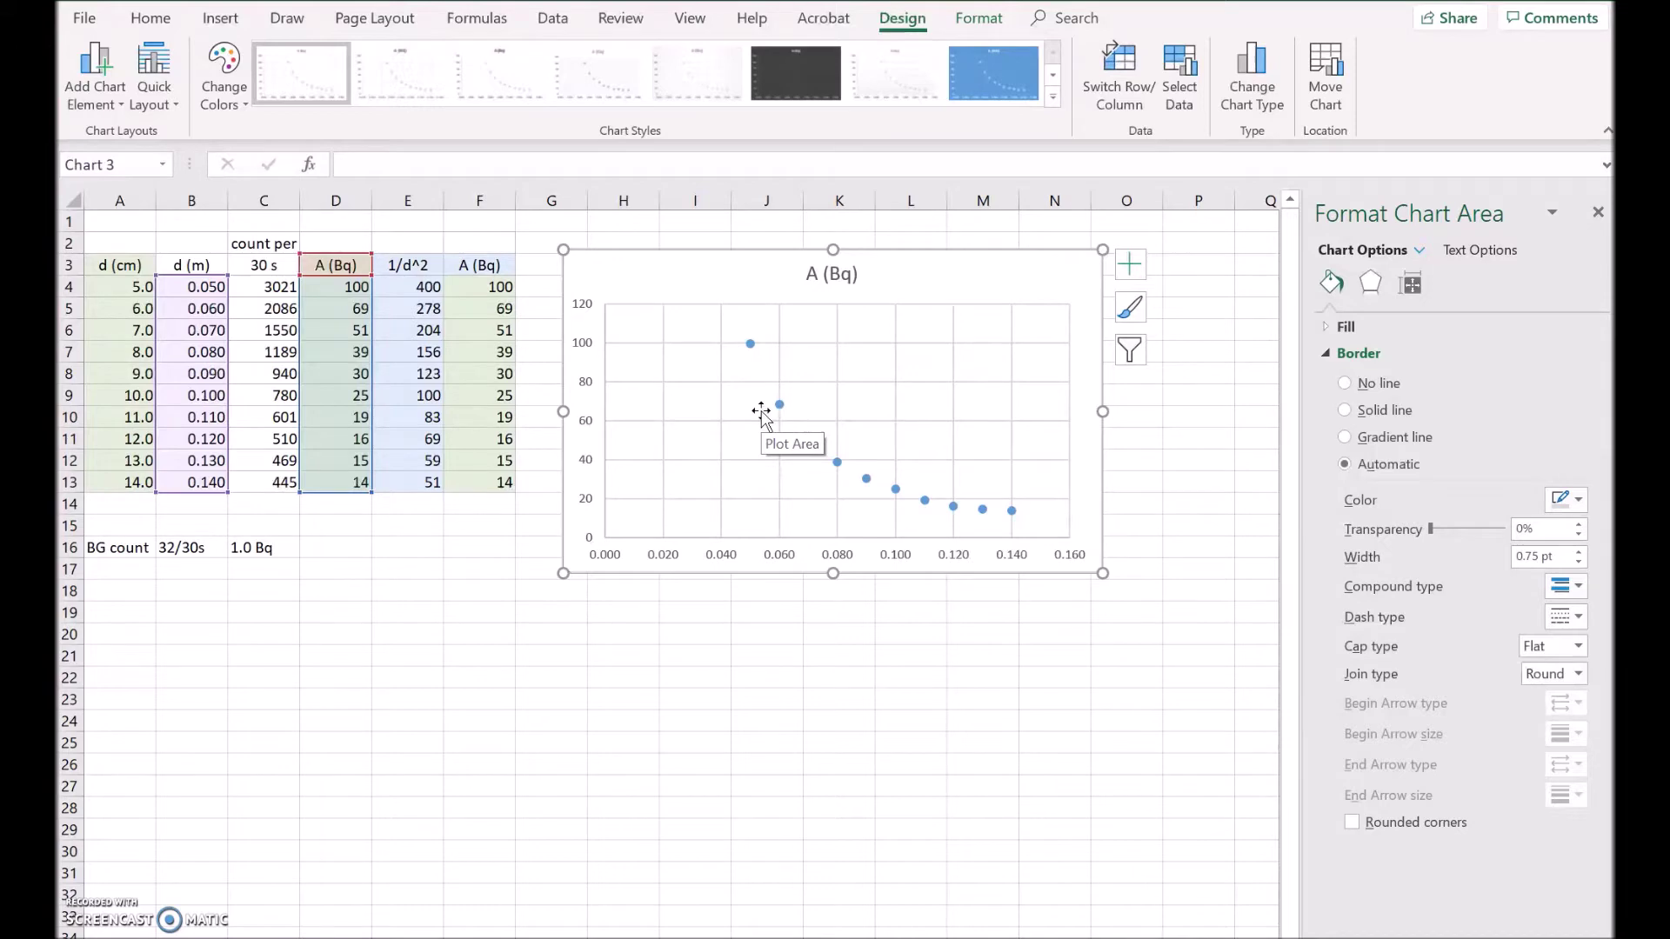
{"action": "left_click", "coordinate": [689, 455]}
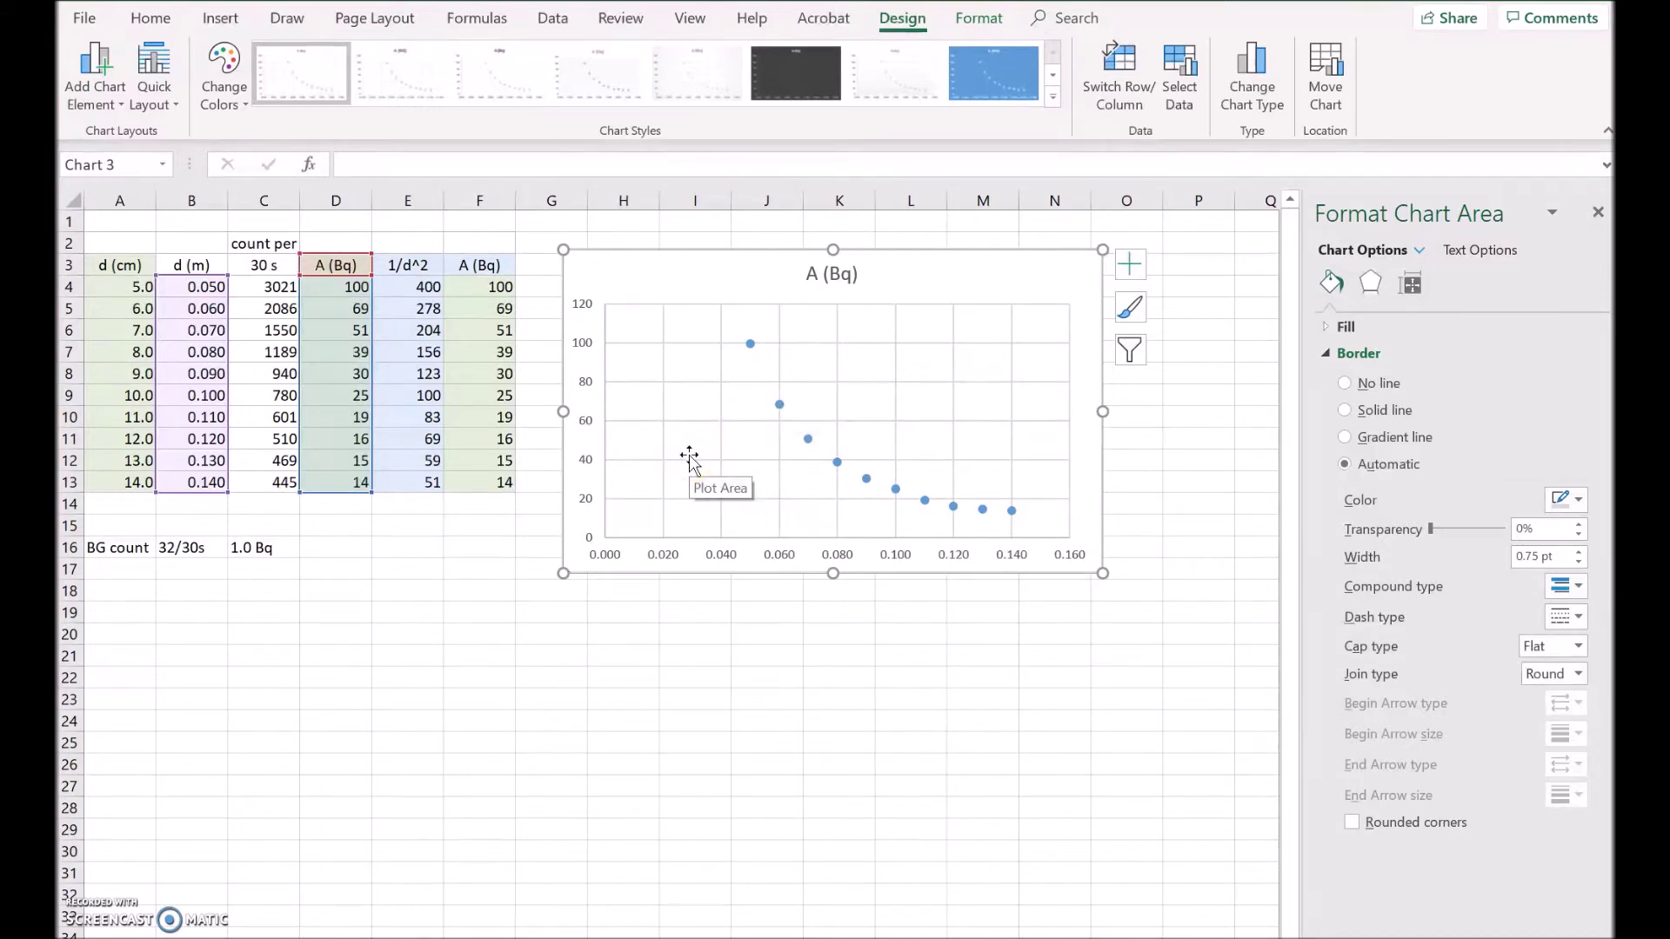
Add axis titles: 'Activity, A (Bq)' on the vertical axis and 'Distance, r (m)' on the horizontal.
{"action": "left_click", "coordinate": [1130, 265]}
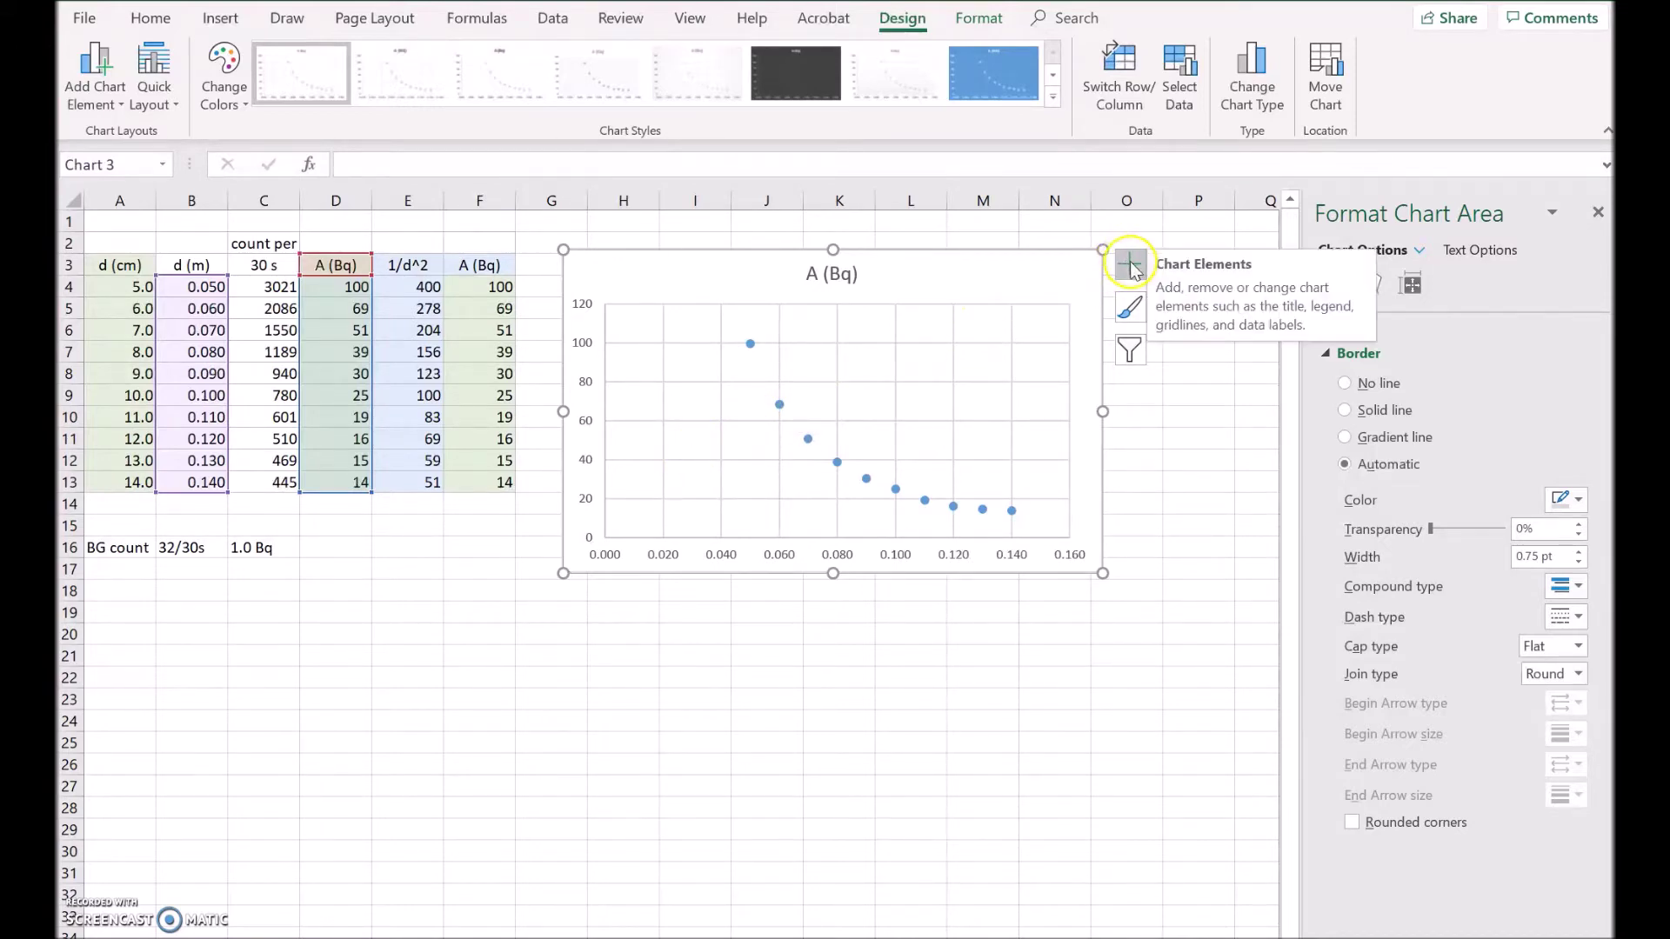
{"action": "left_click", "coordinate": [1213, 319]}
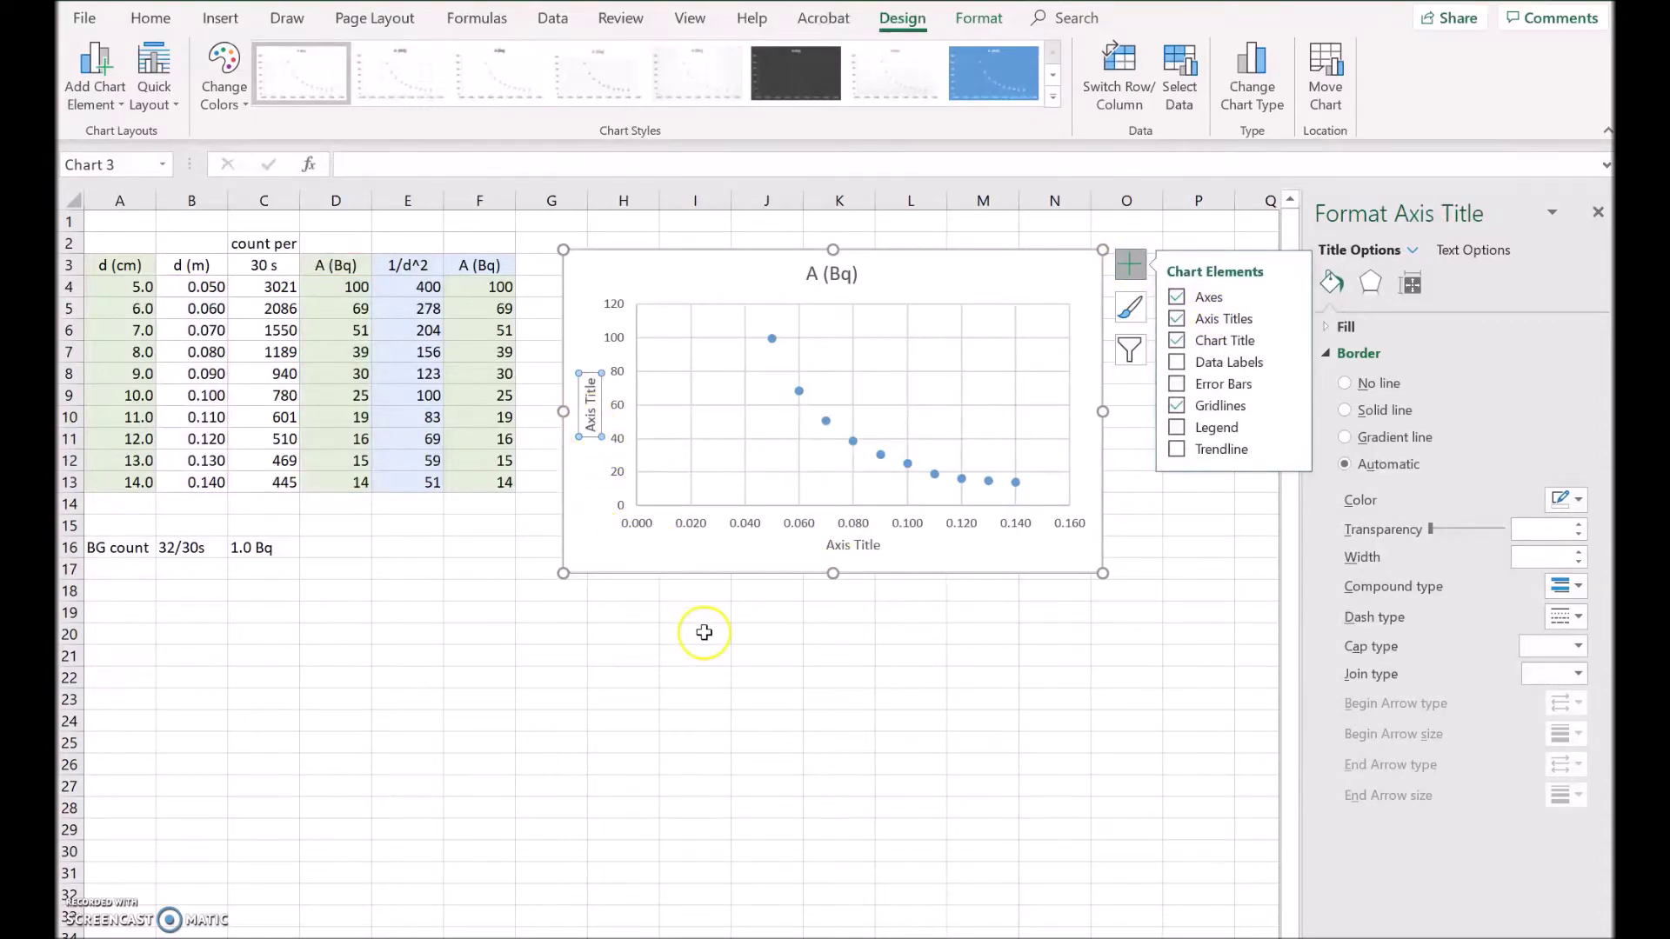
{"action": "type", "text": "Activity, A (Bq"}
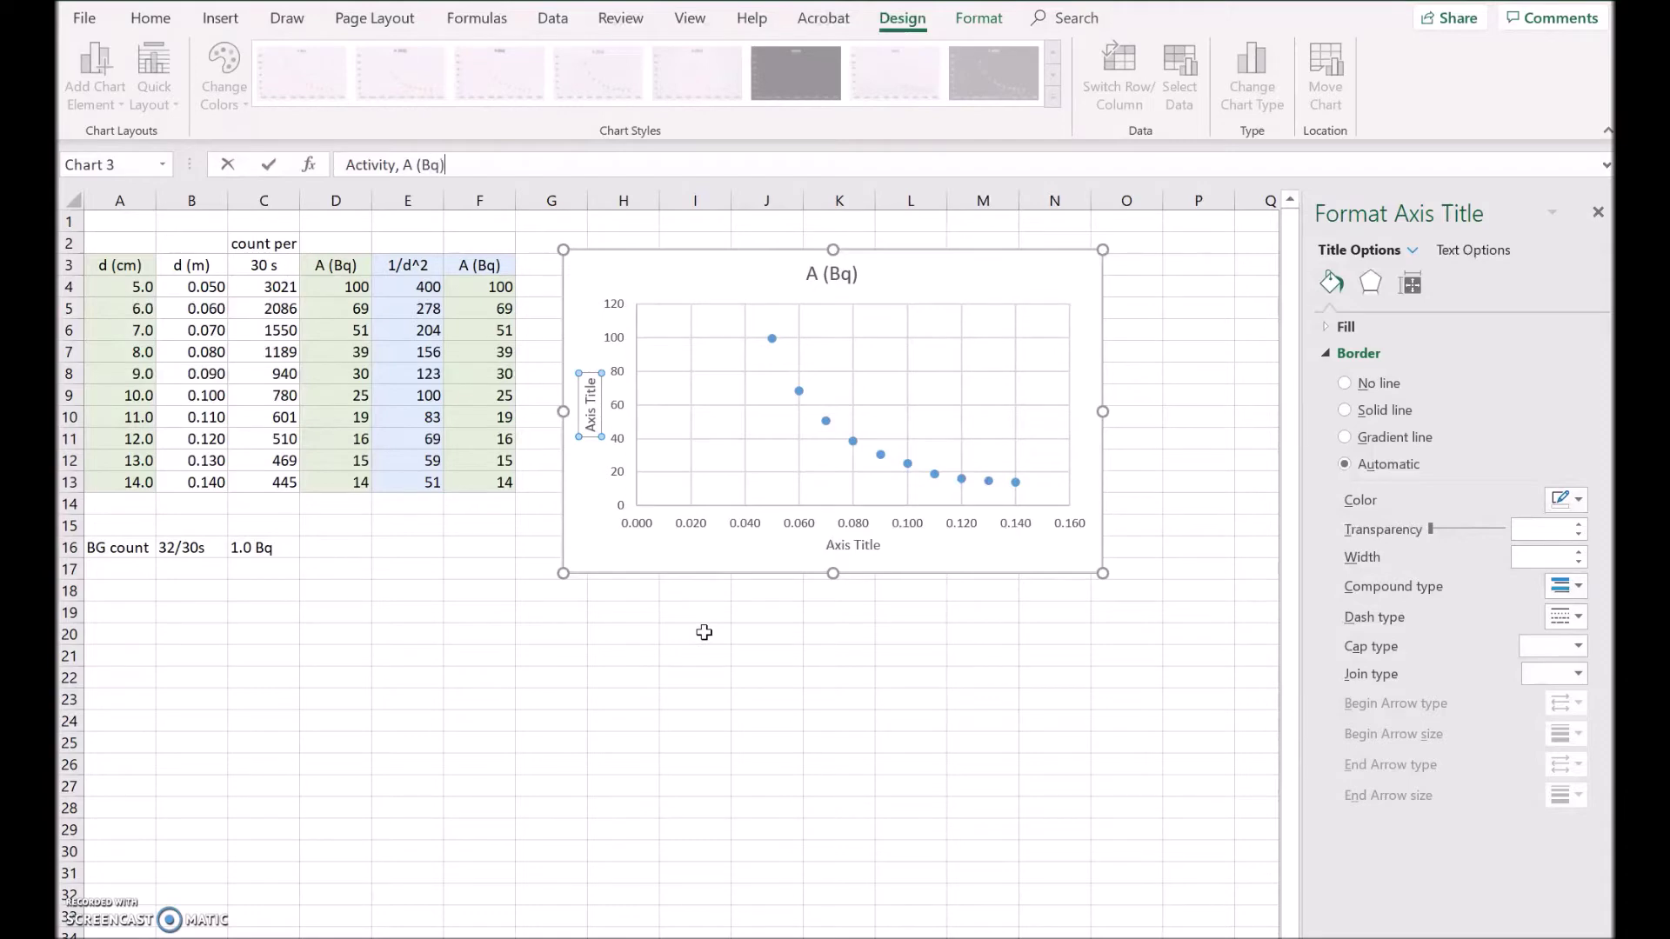
{"action": "left_click", "coordinate": [832, 545]}
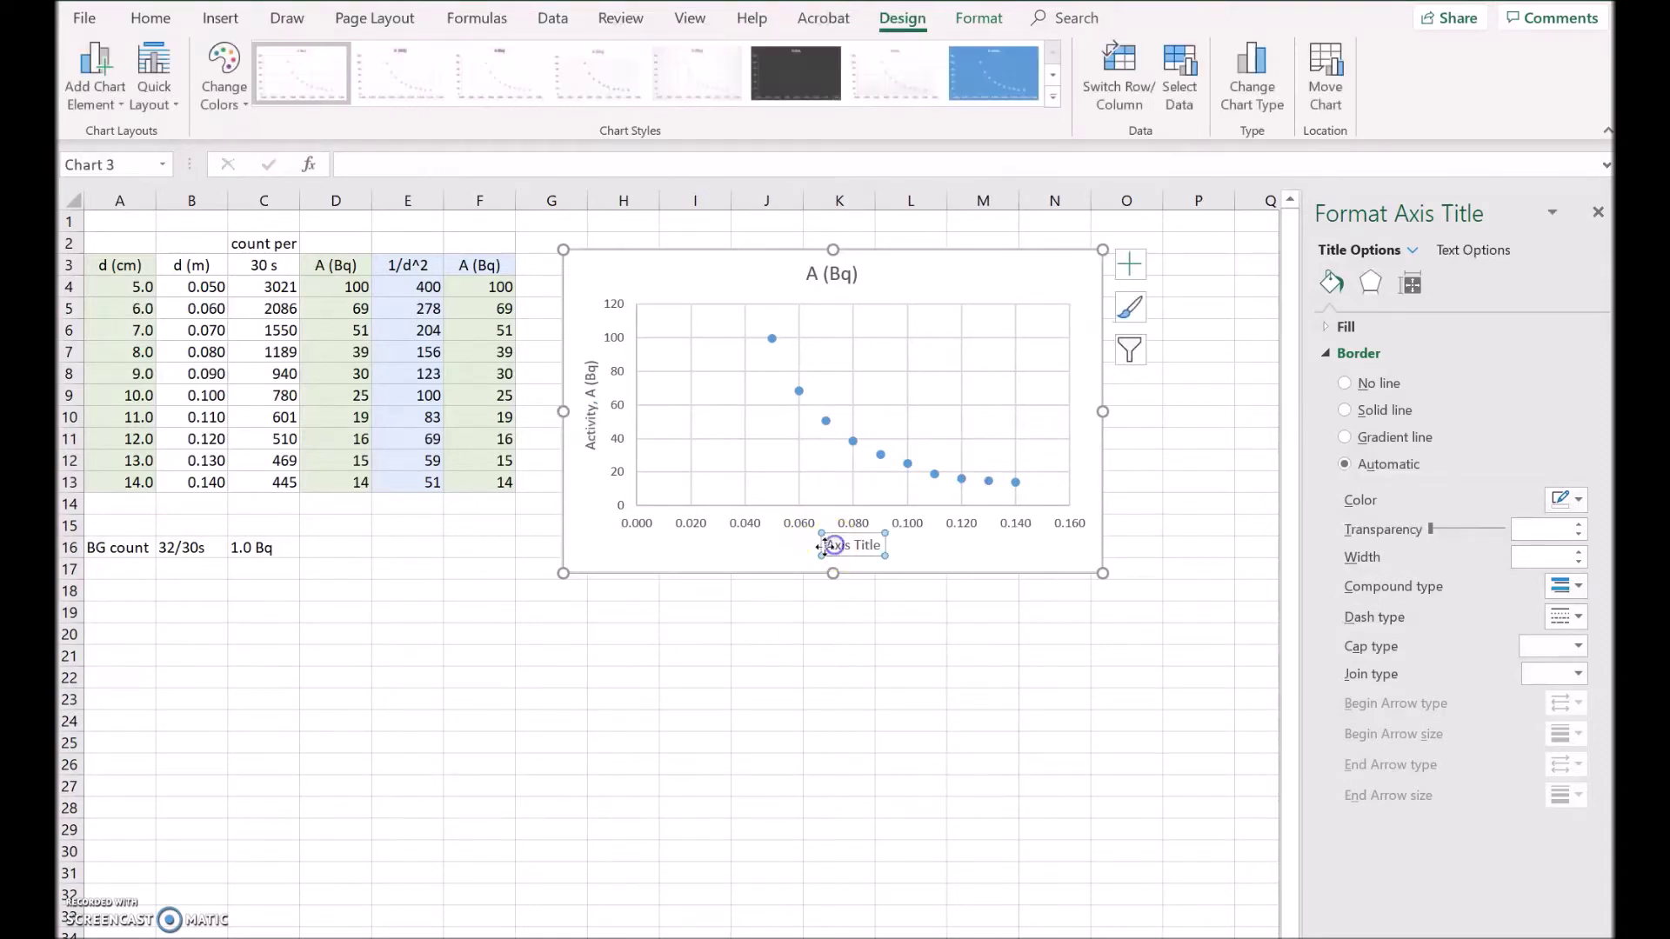
{"action": "left_click", "coordinate": [846, 554]}
{"action": "type", "text": "Distance, r (m"}
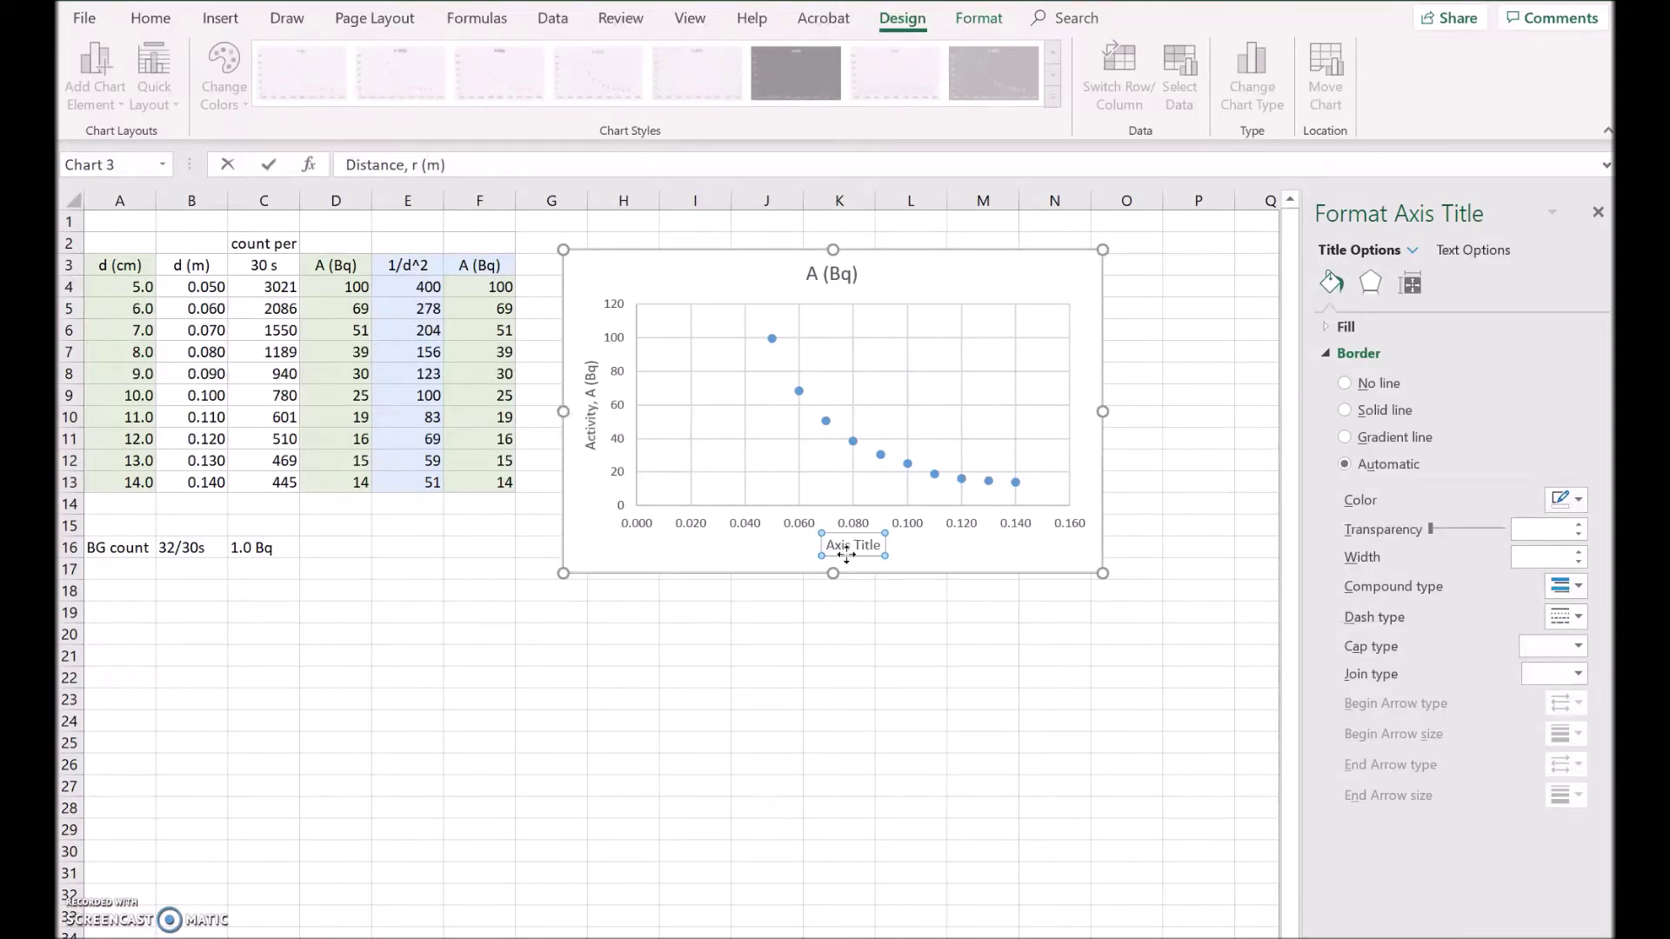
{"action": "left_click", "coordinate": [826, 656]}
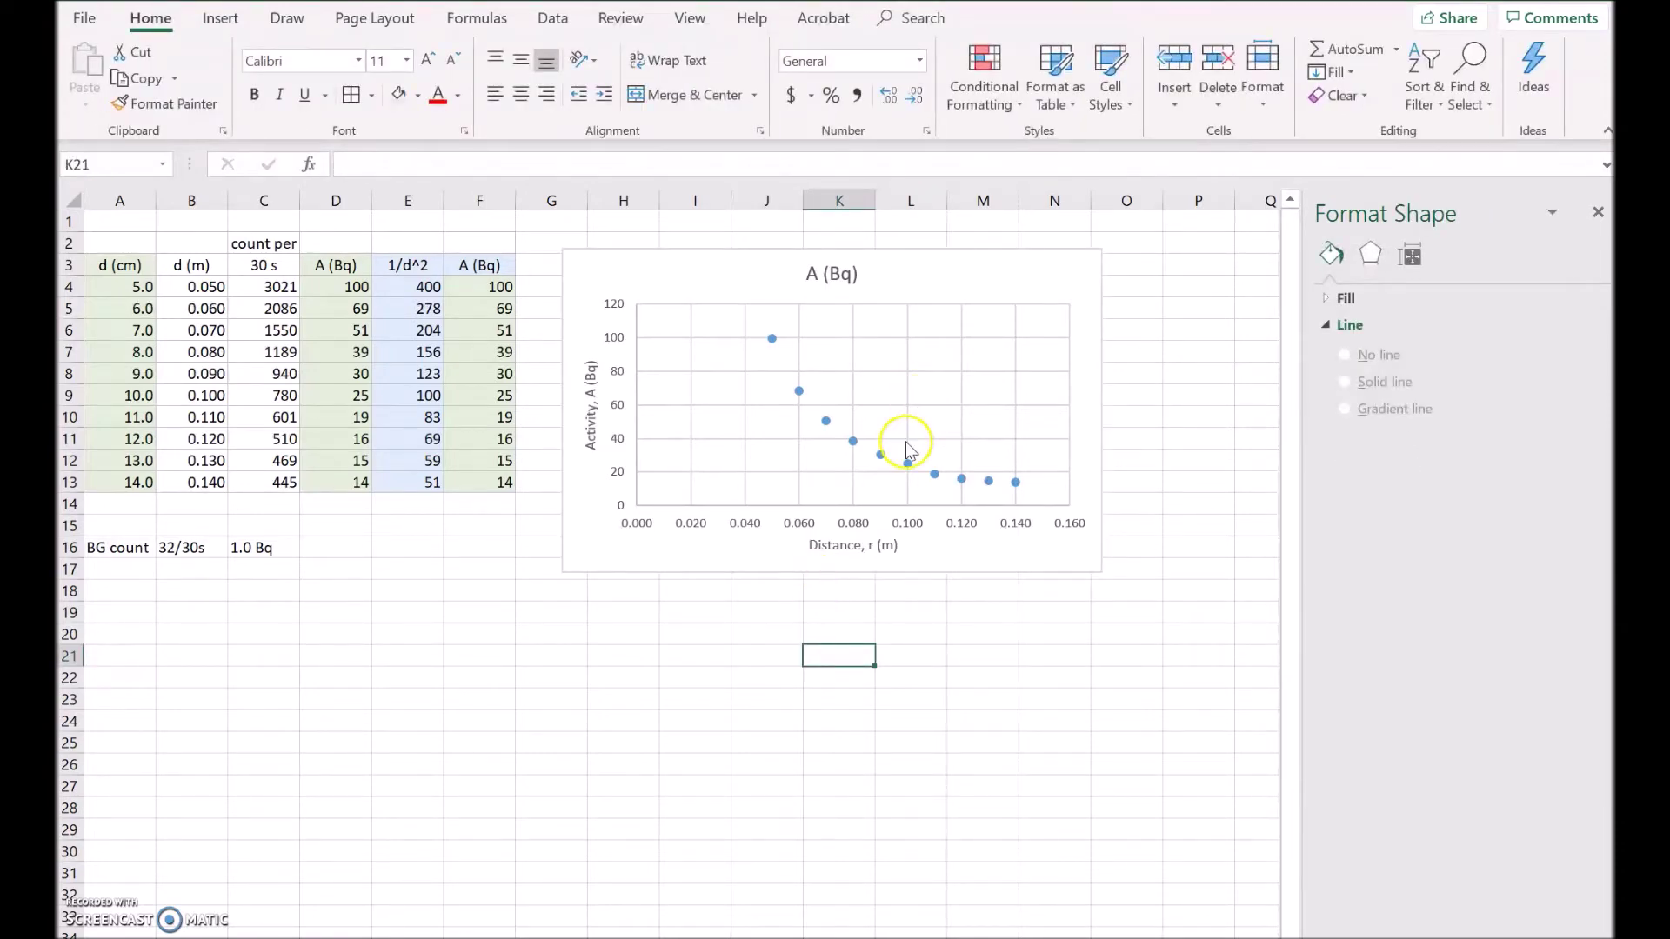
Add a power trendline showing its equation y = 0.2479x^-1.897 and R² = 0.9956.
{"action": "left_click", "coordinate": [1062, 280]}
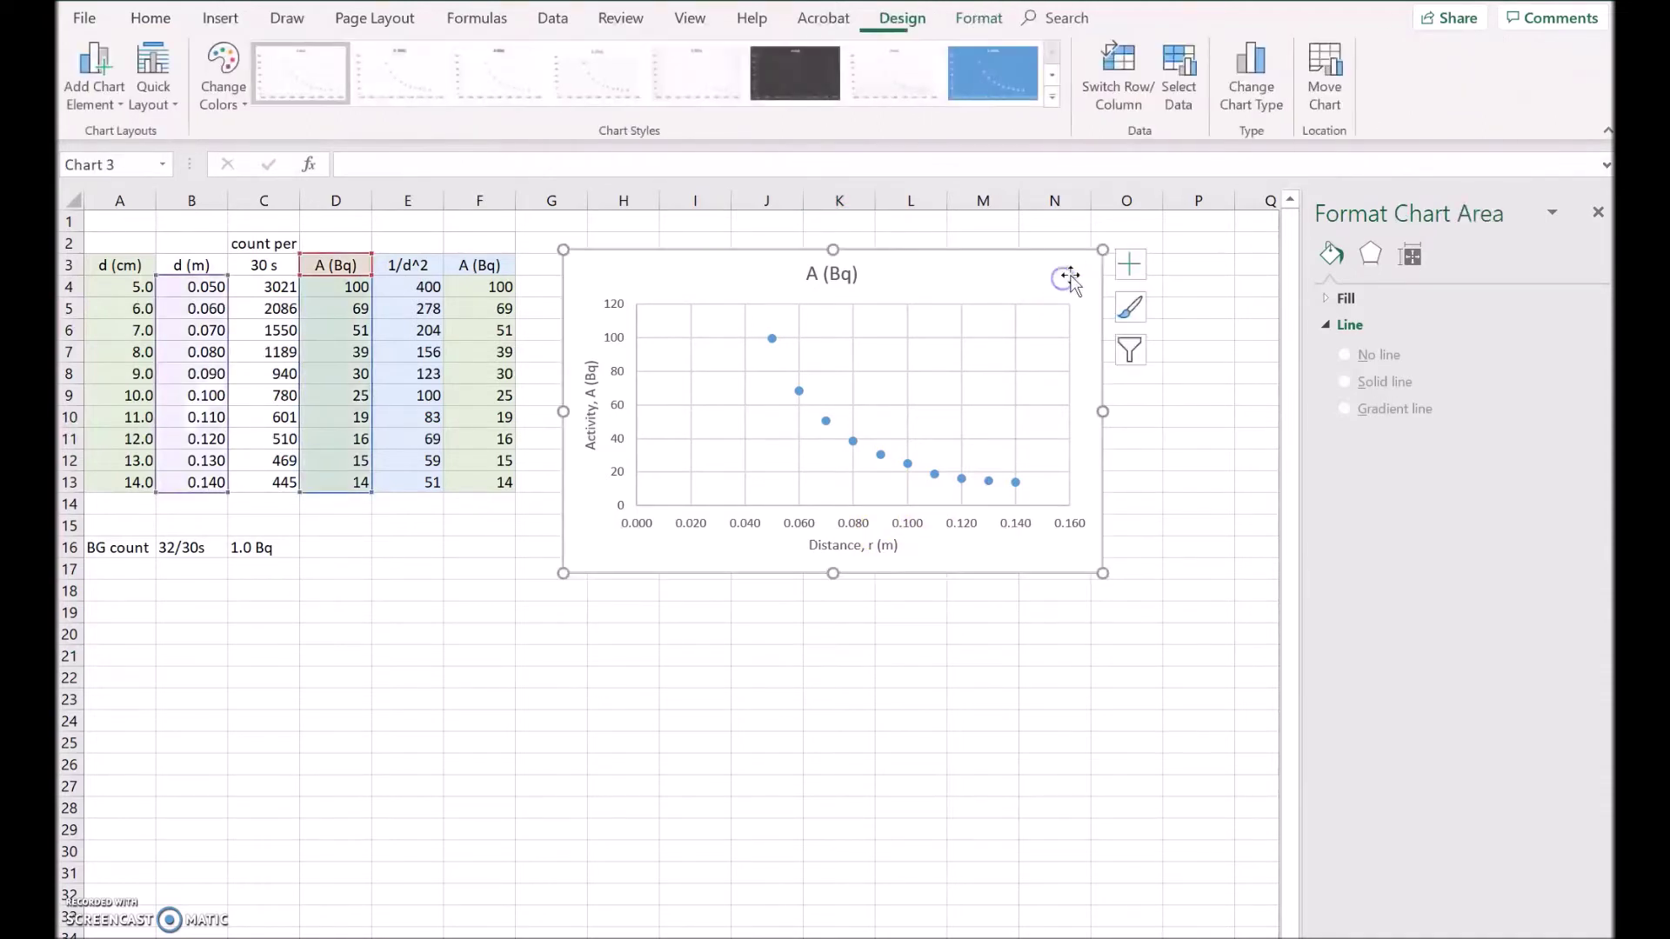
{"action": "left_click", "coordinate": [1129, 264]}
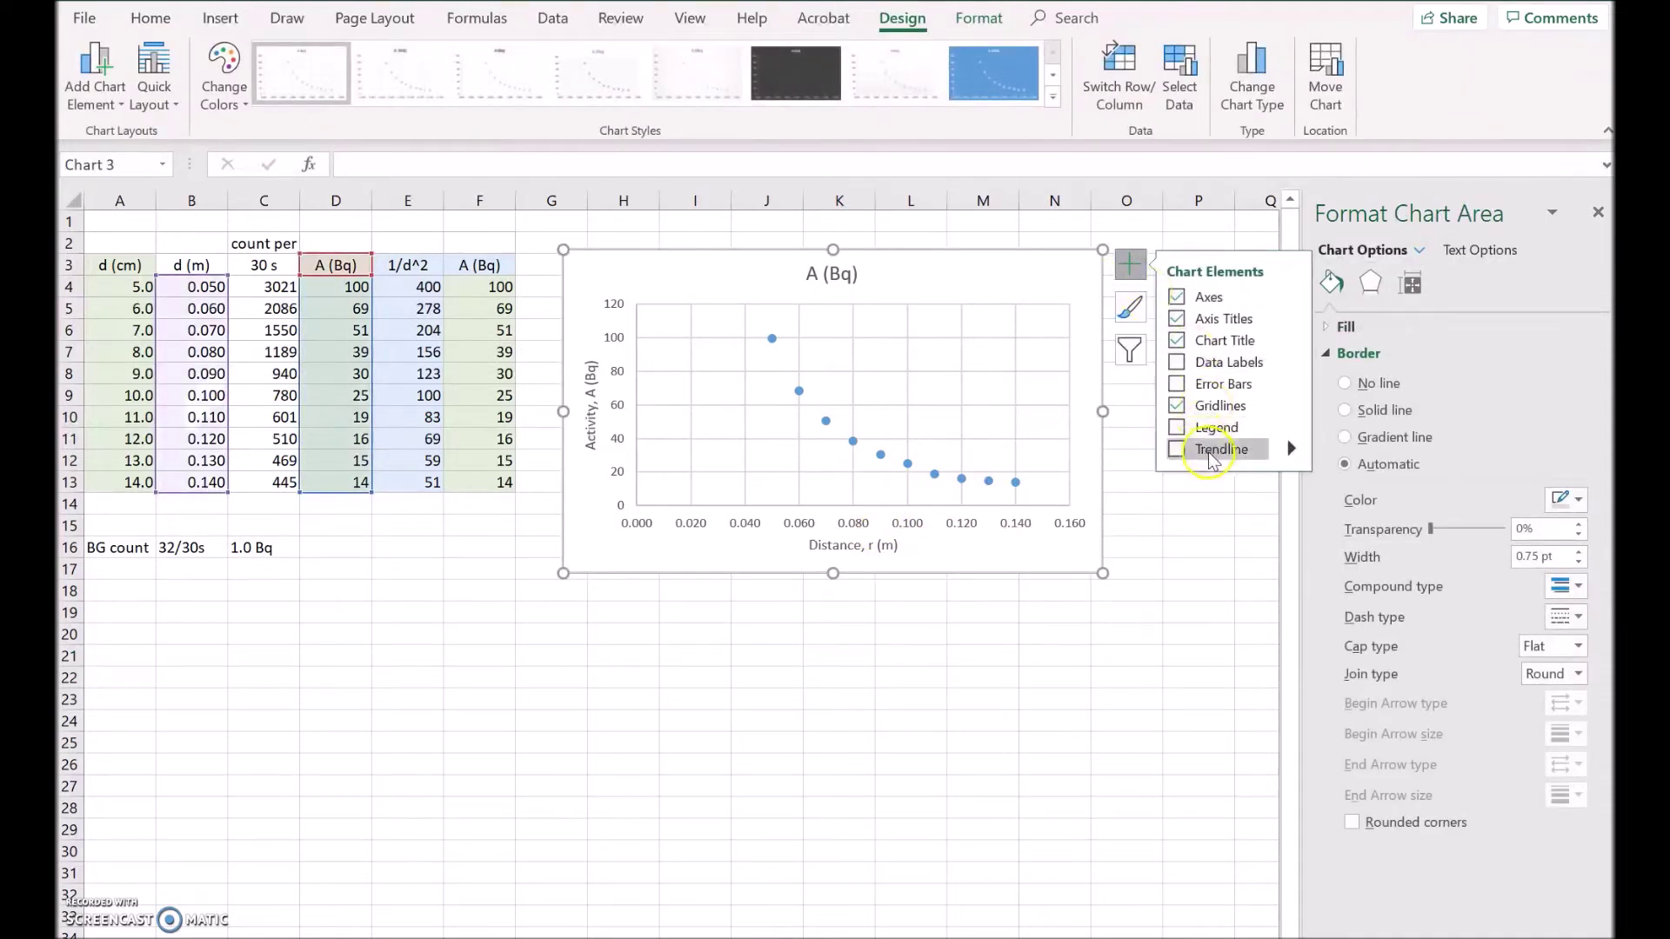
{"action": "left_click", "coordinate": [1291, 449]}
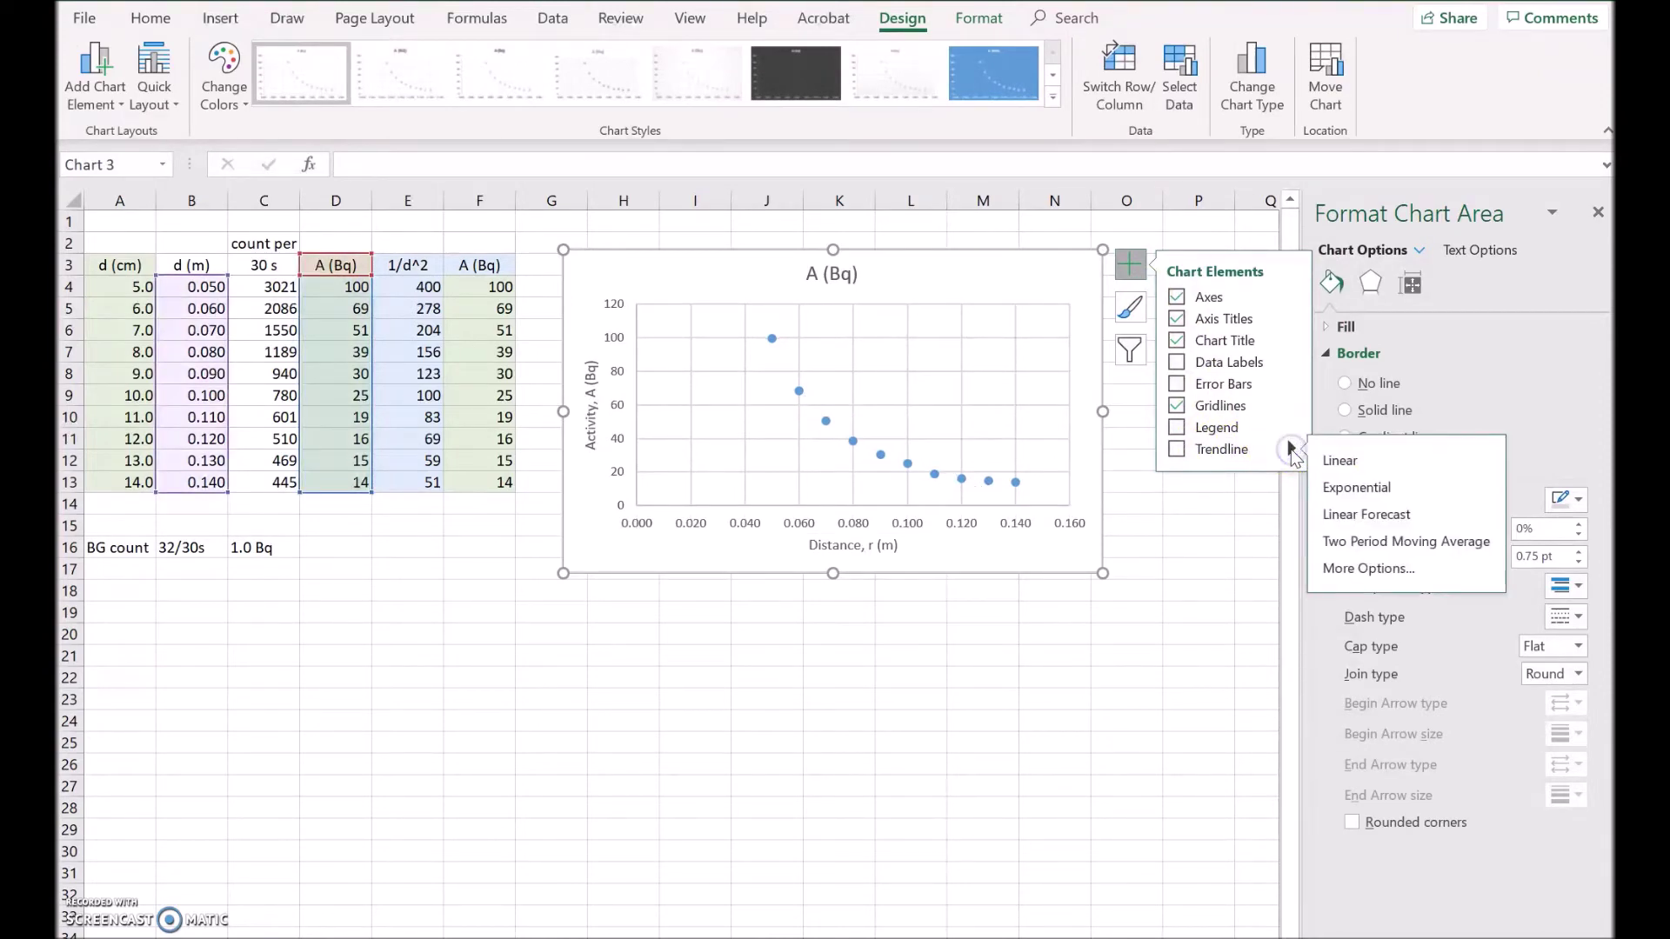
{"action": "left_click", "coordinate": [1381, 567]}
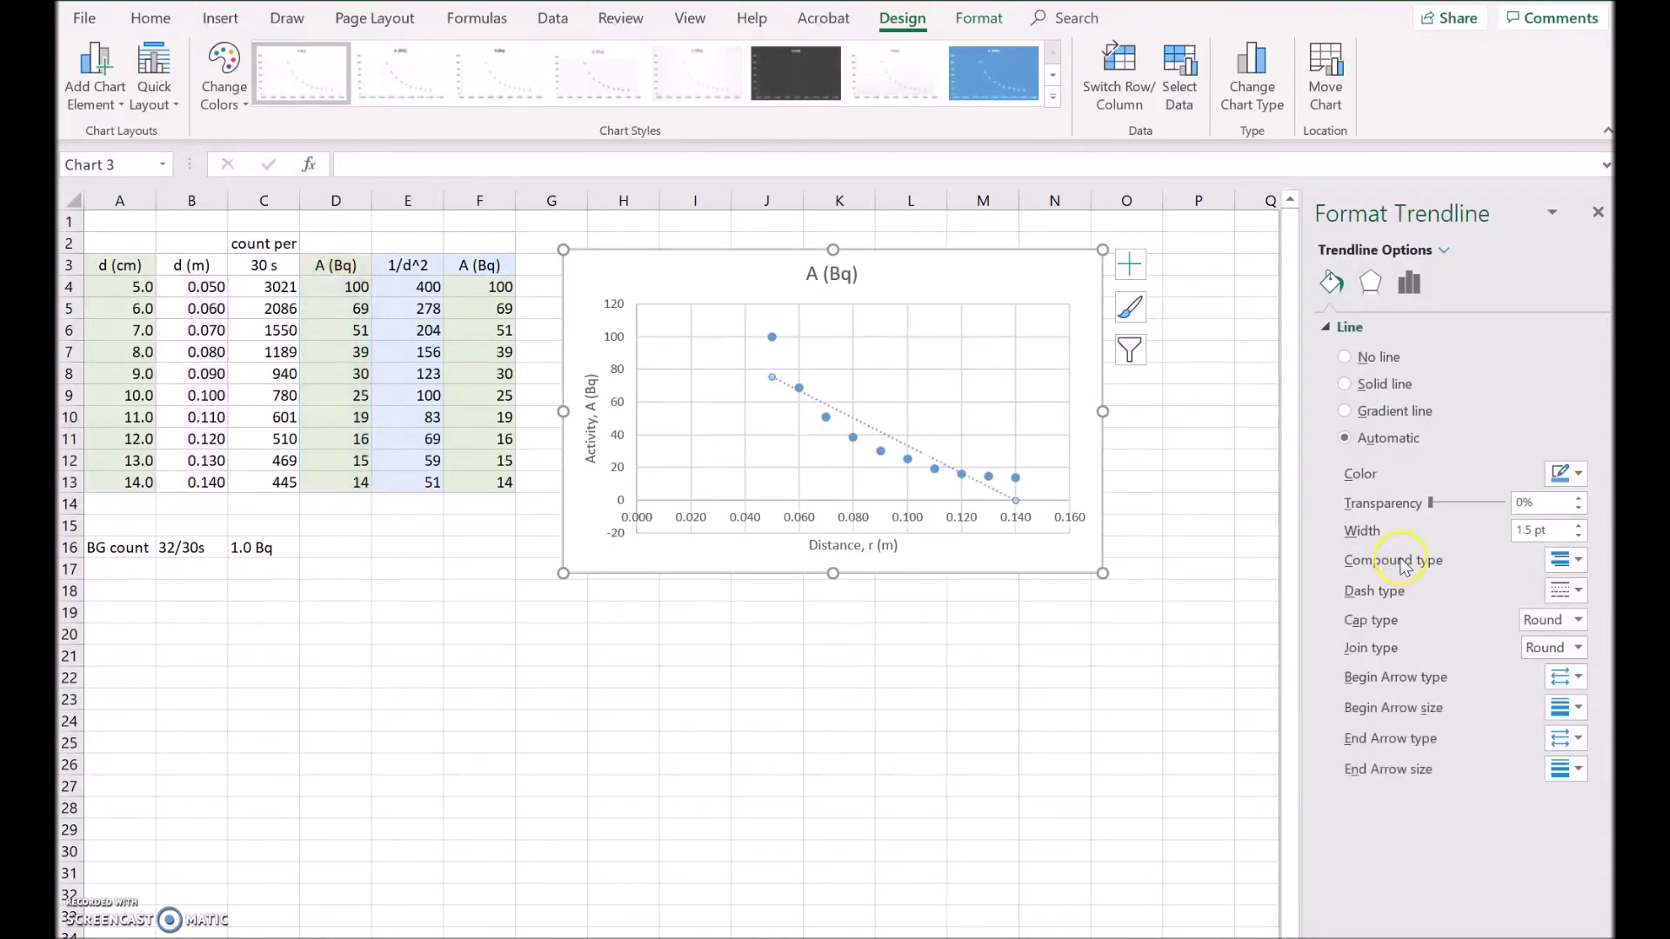
{"action": "left_click", "coordinate": [1408, 287]}
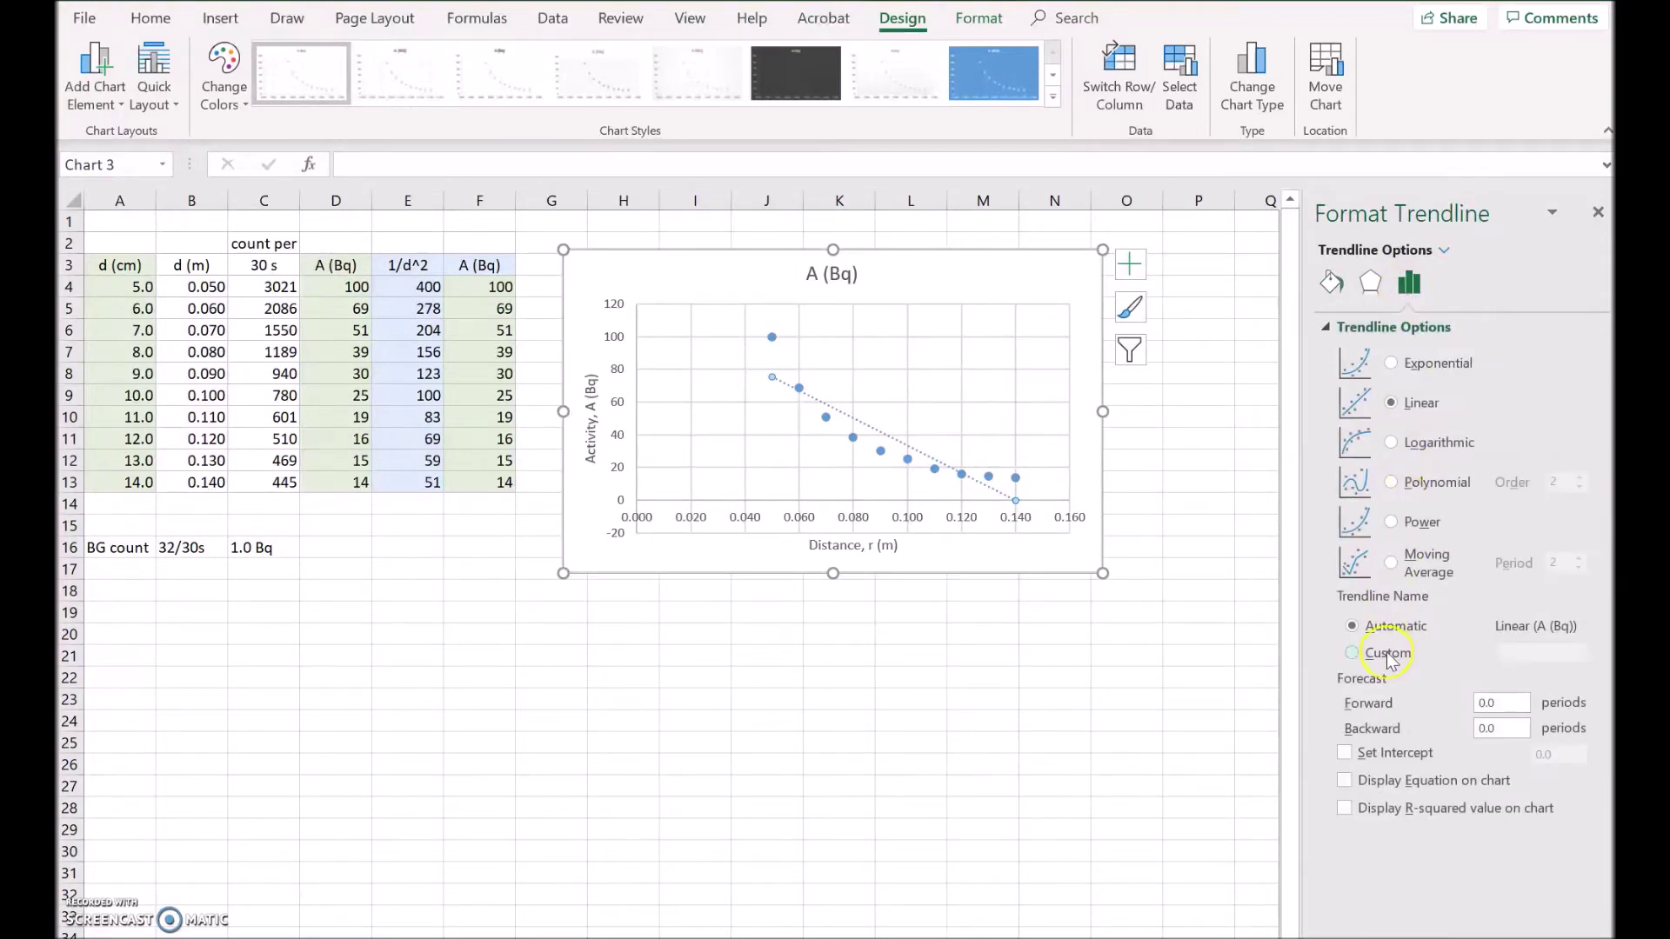
{"action": "left_click", "coordinate": [1391, 522]}
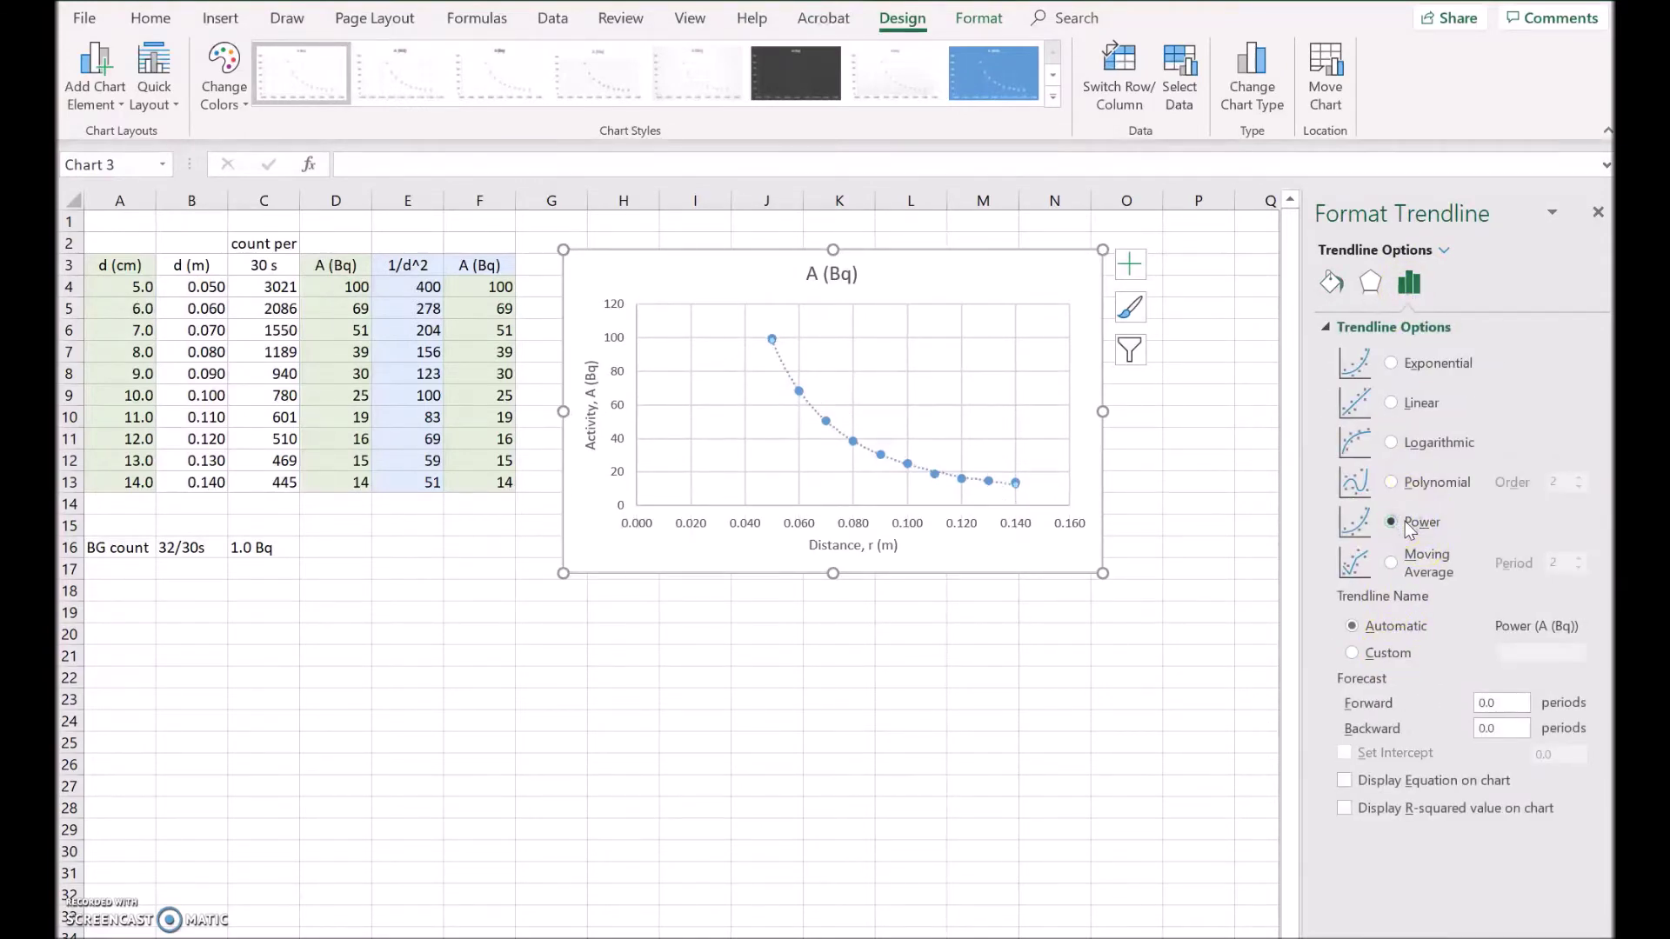
{"action": "left_click", "coordinate": [1348, 781]}
{"action": "left_click", "coordinate": [1346, 808]}
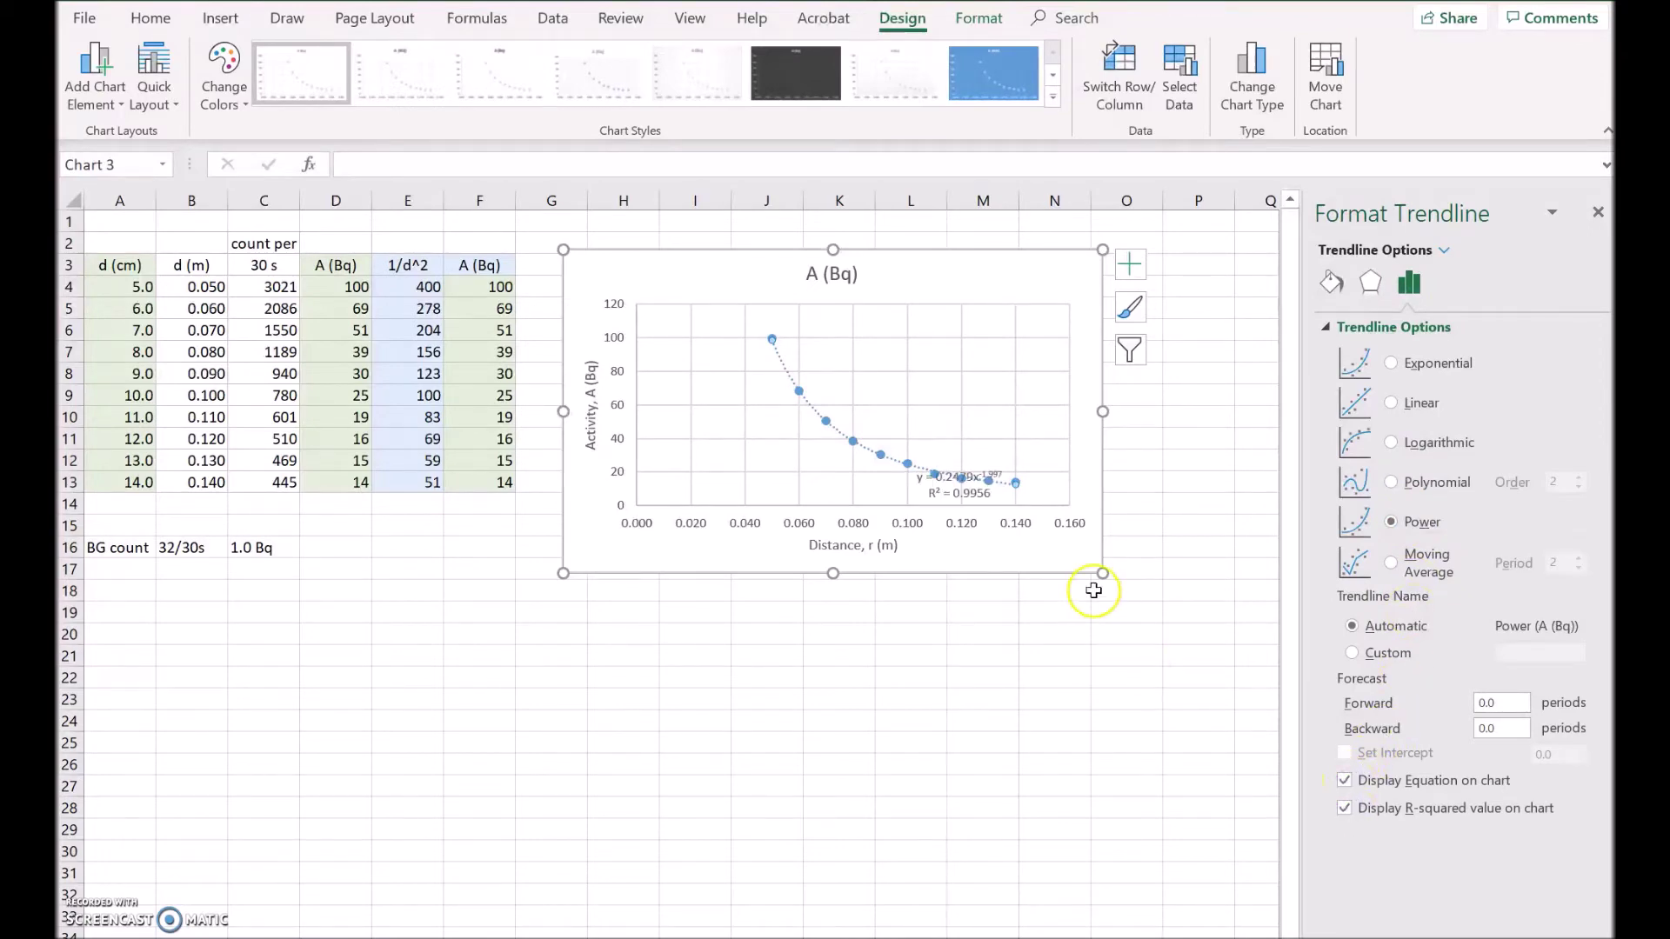
{"action": "left_click", "coordinate": [942, 486]}
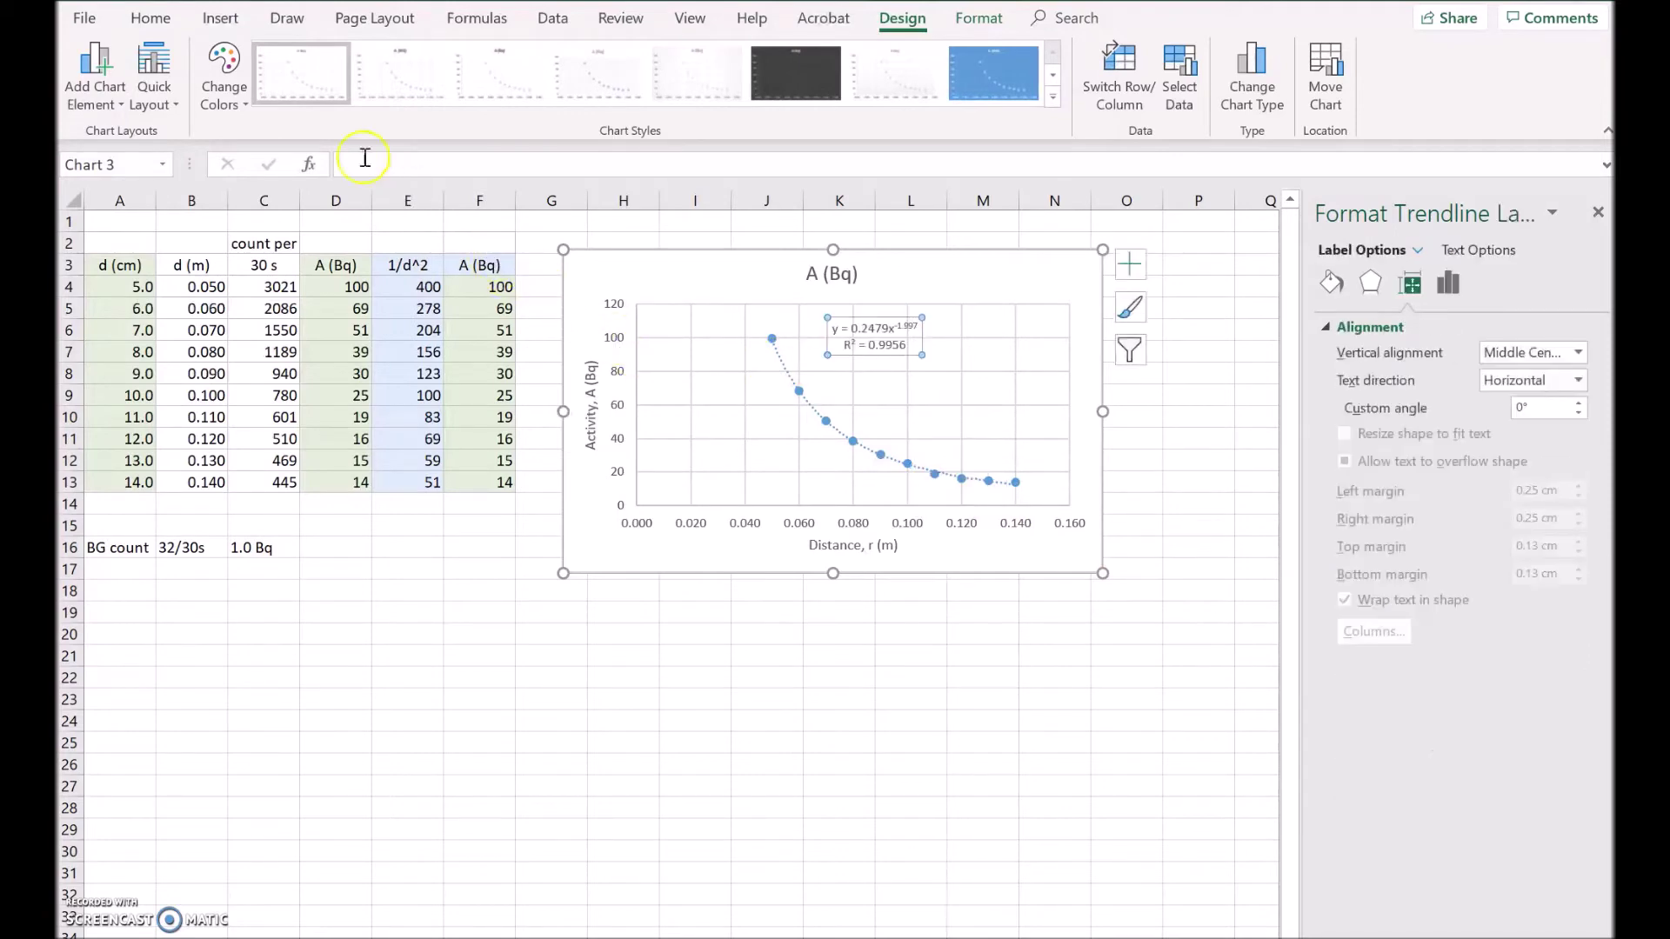
Set the equation and R² label to 12 pt, then check the formula behind the 1/d^2 values.
{"action": "left_click", "coordinate": [144, 17]}
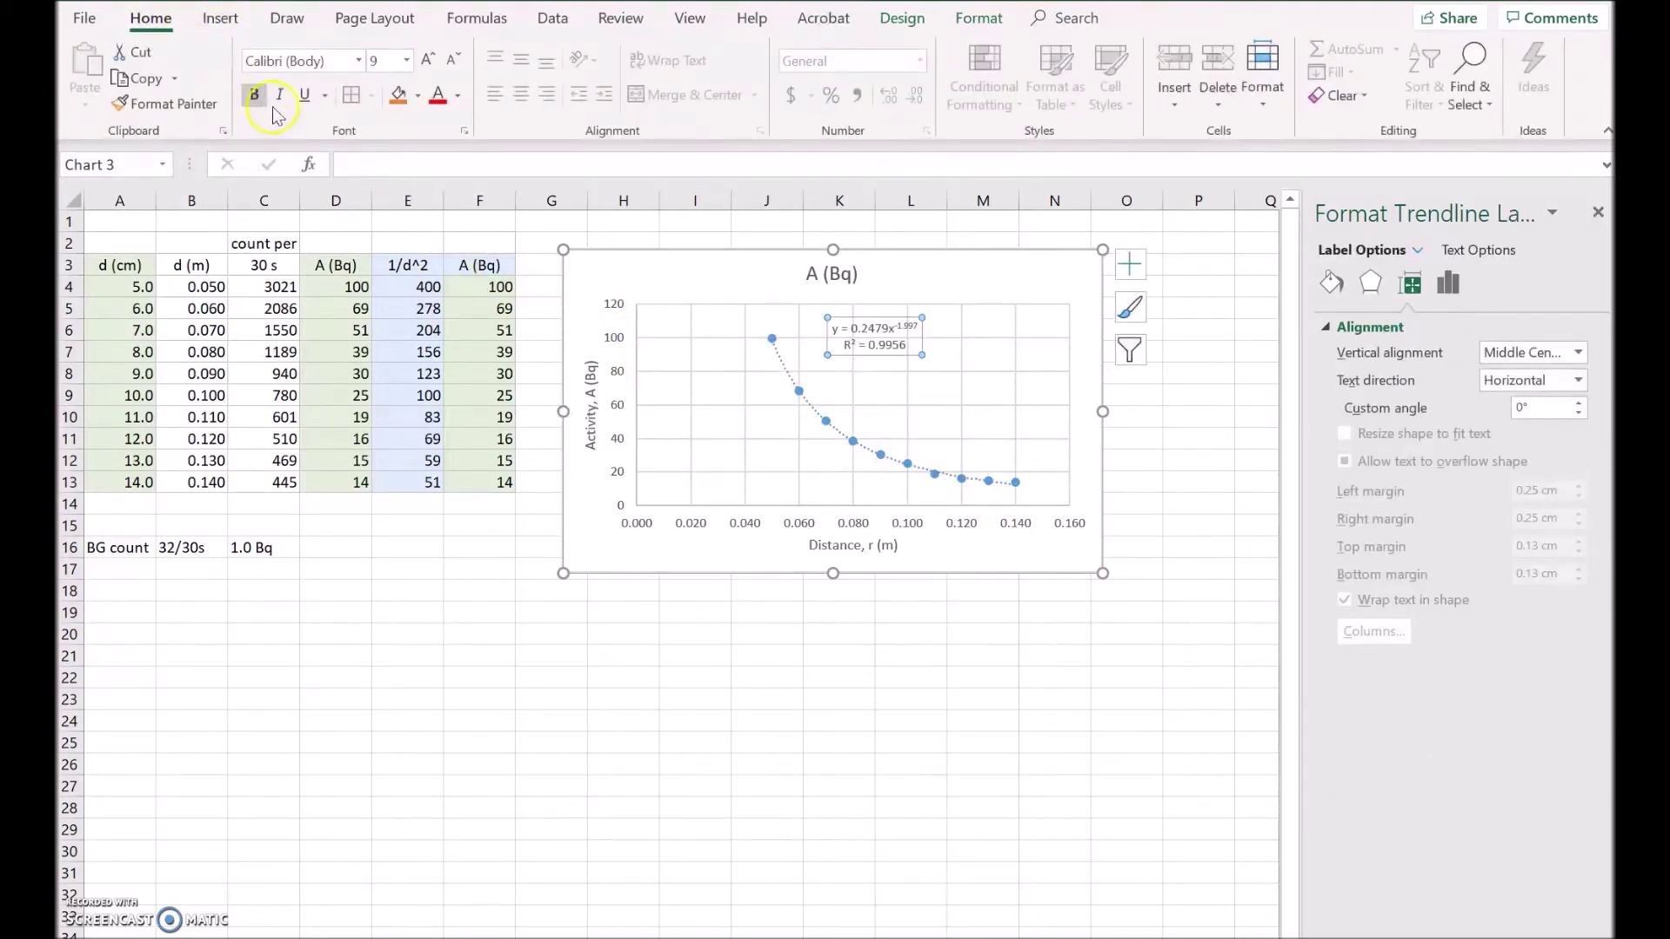
{"action": "left_click", "coordinate": [410, 61]}
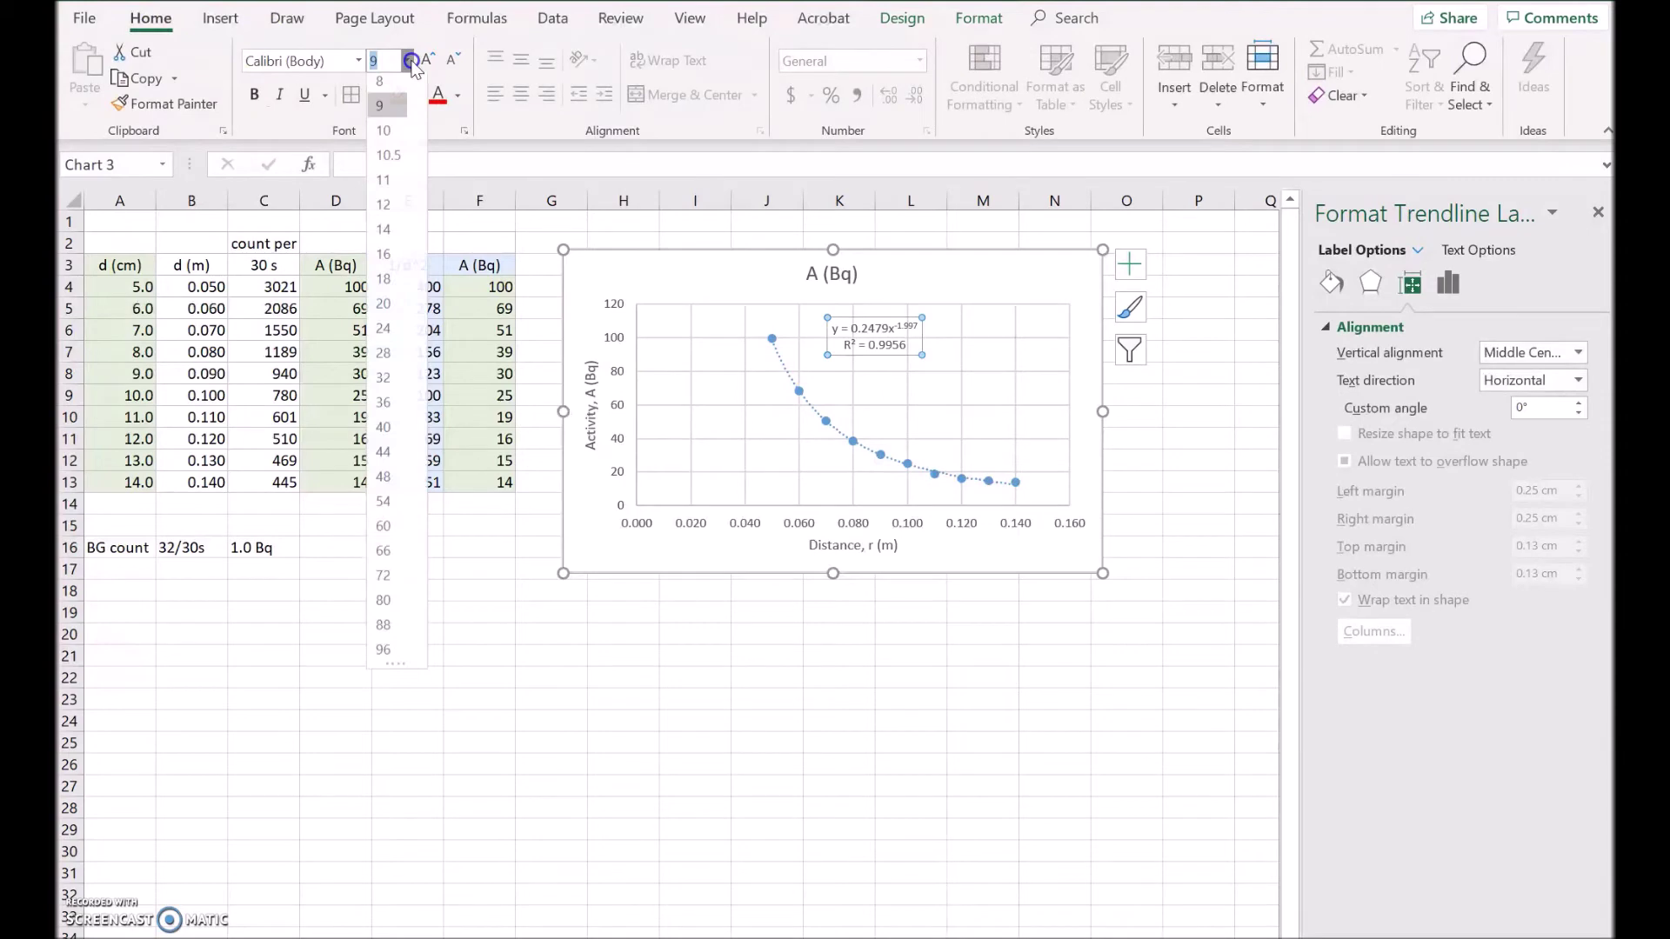
{"action": "left_click", "coordinate": [384, 204]}
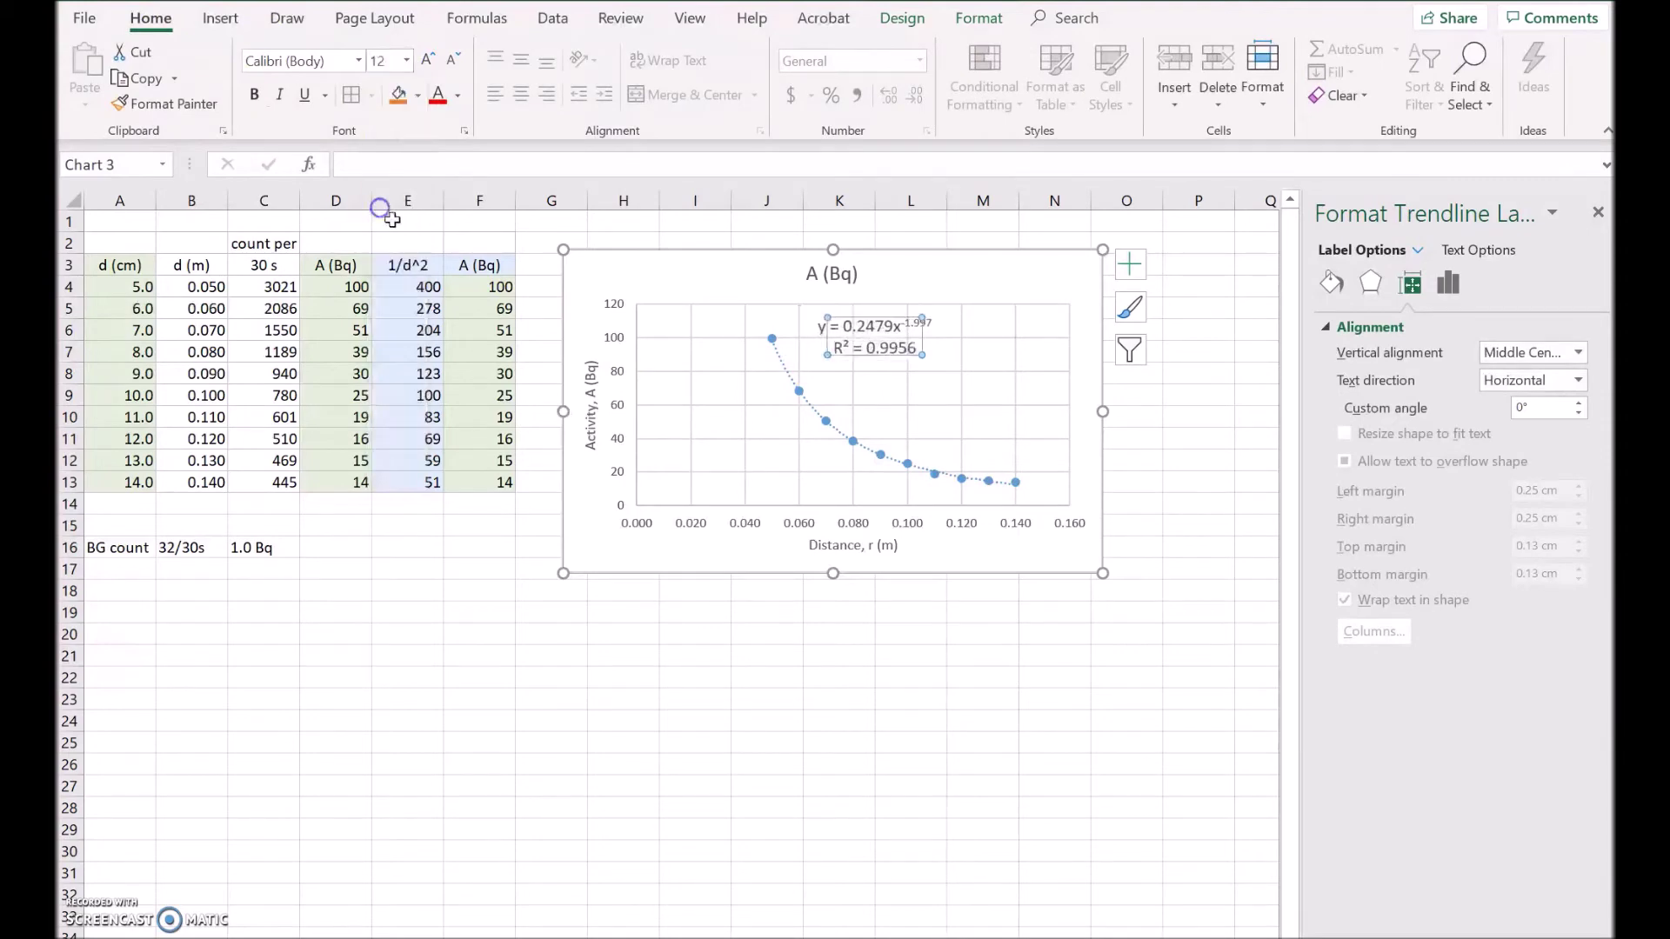
{"action": "left_click", "coordinate": [1007, 419]}
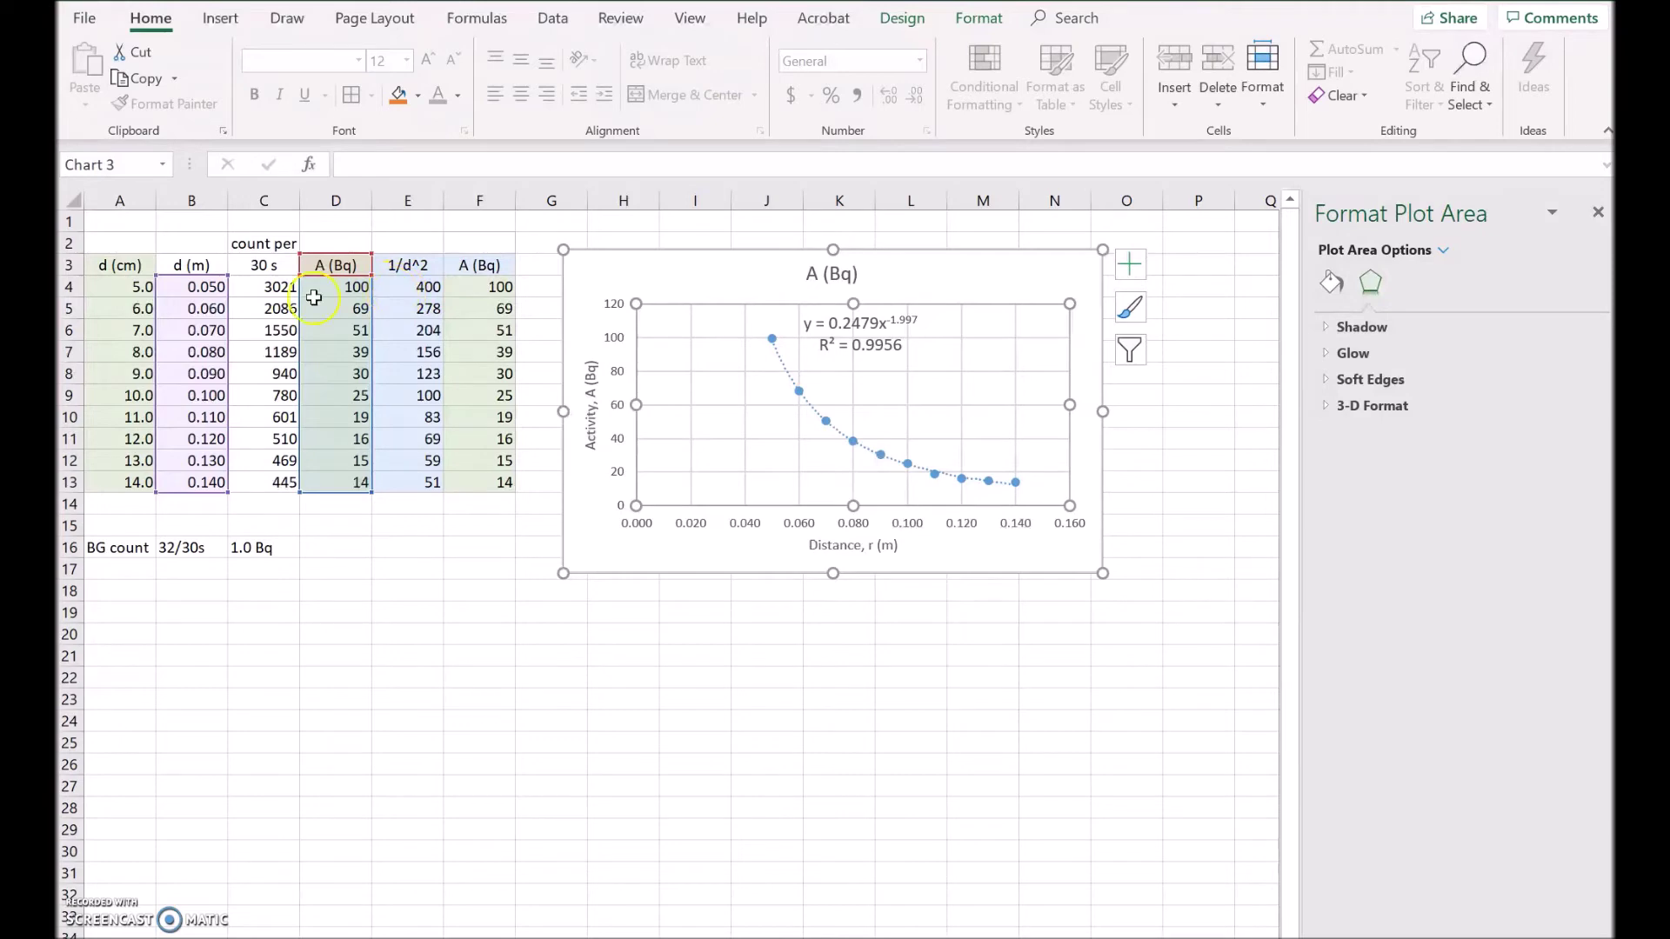
{"action": "left_click", "coordinate": [415, 286]}
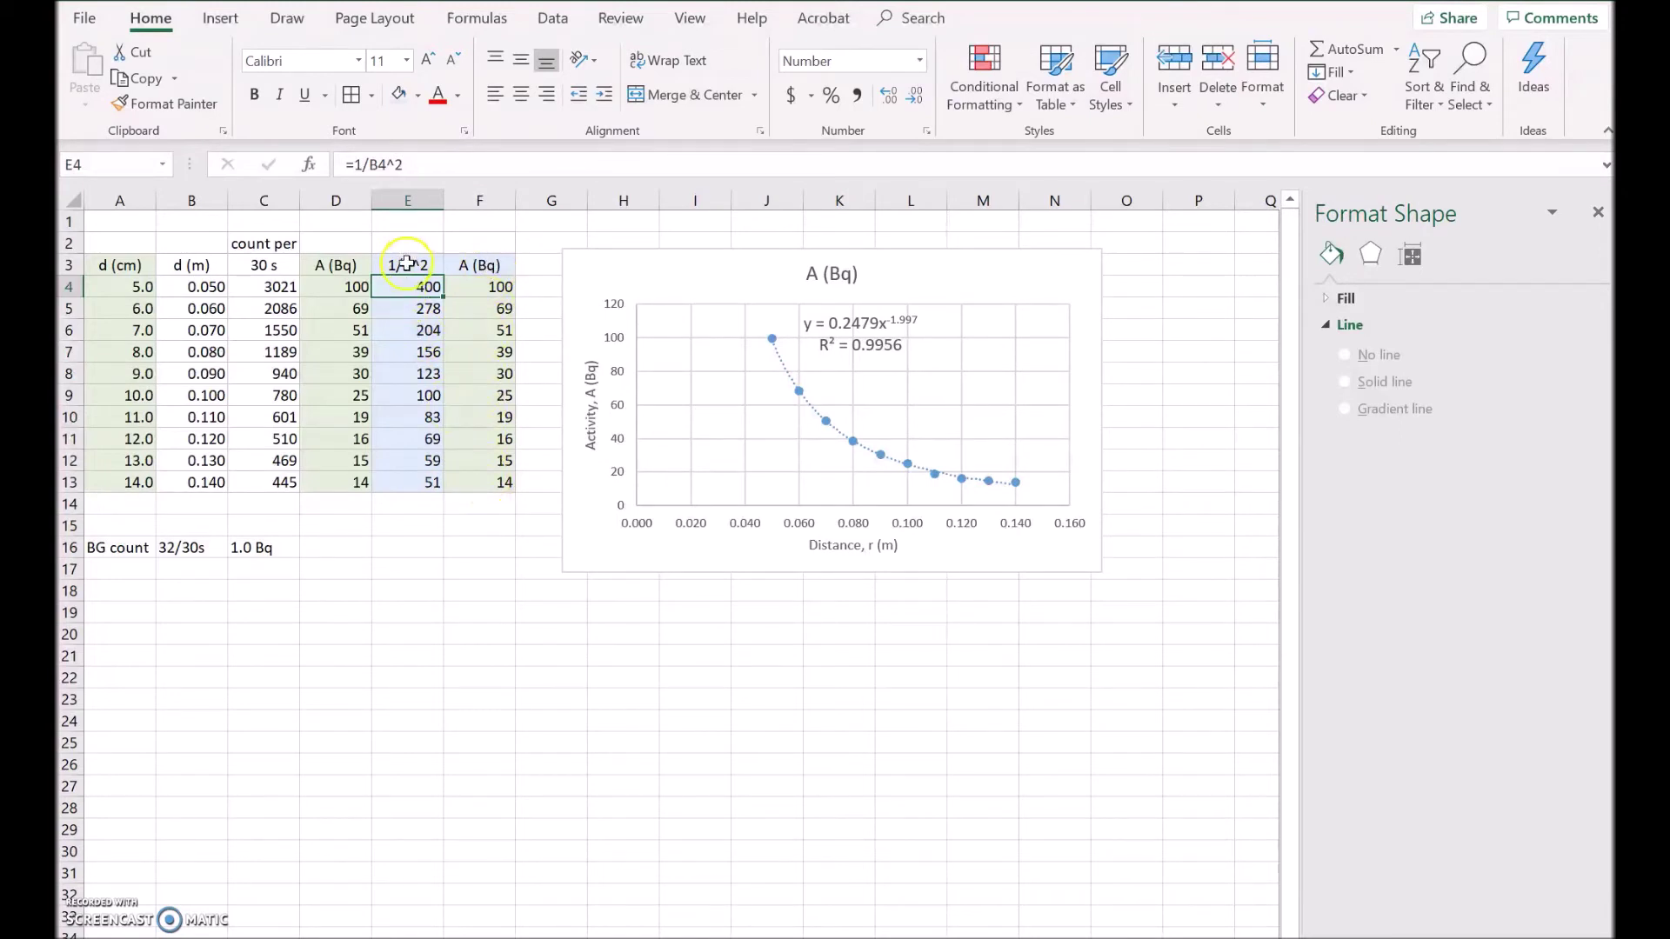
Select E3:F13, the 1/d^2 and copied A (Bq) columns with their headers.
{"action": "left_click_drag", "start_coordinate": [407, 261], "coordinate": [467, 484]}
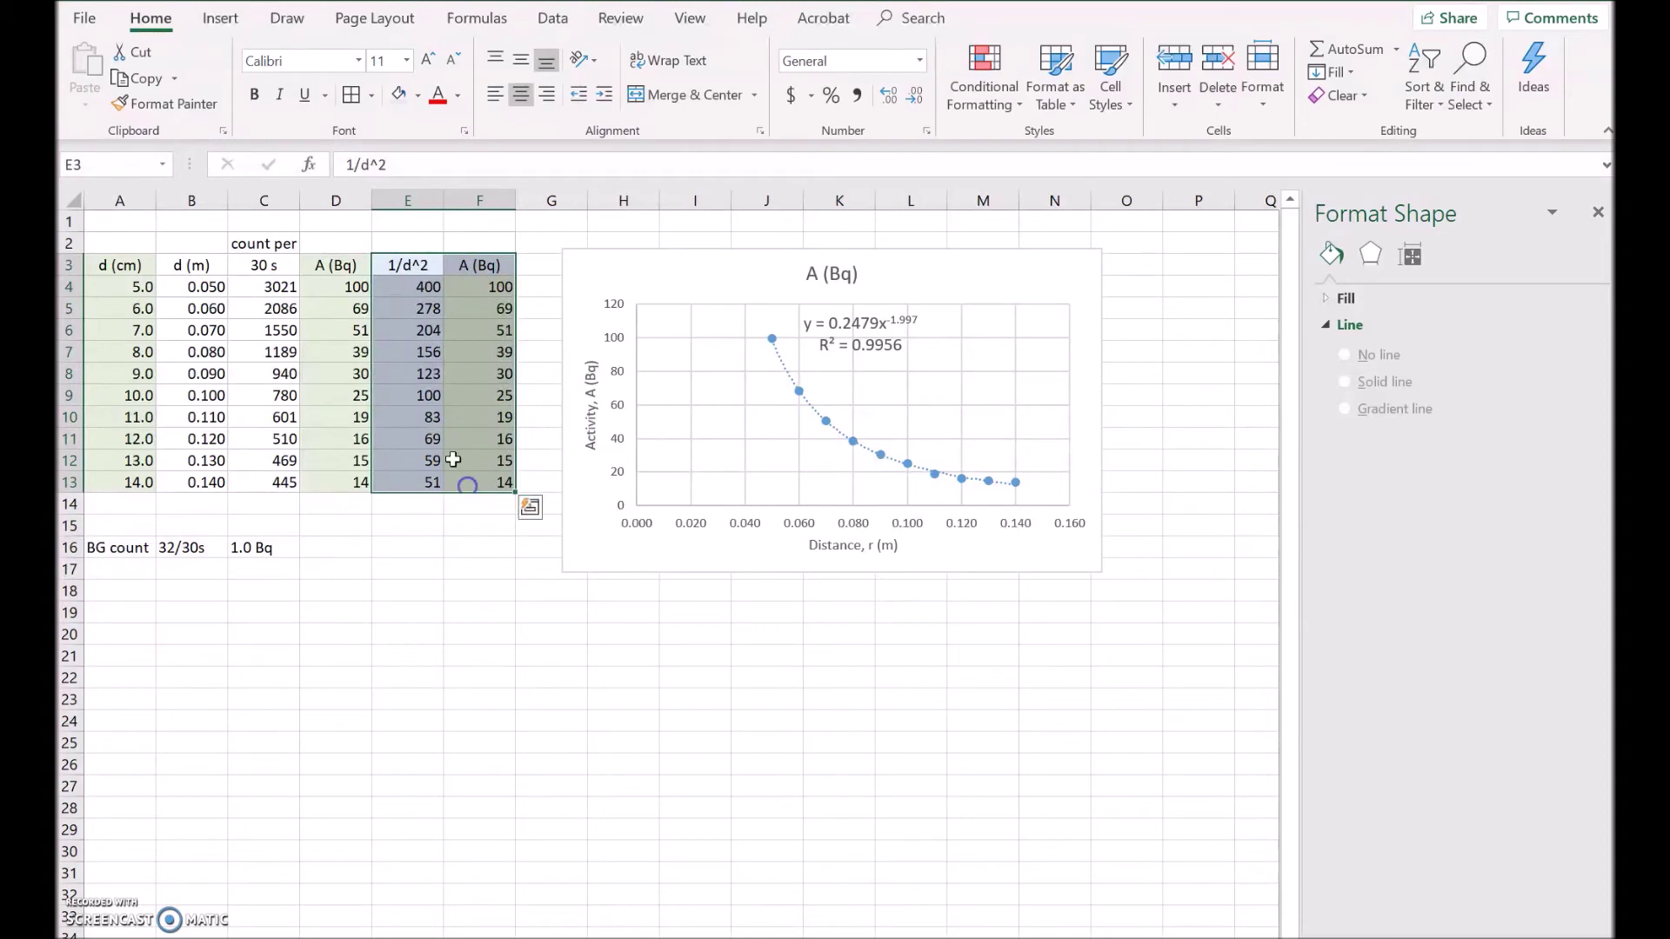
Insert a plain scatter chart of the selection and position it below the first chart.
{"action": "left_click", "coordinate": [209, 19]}
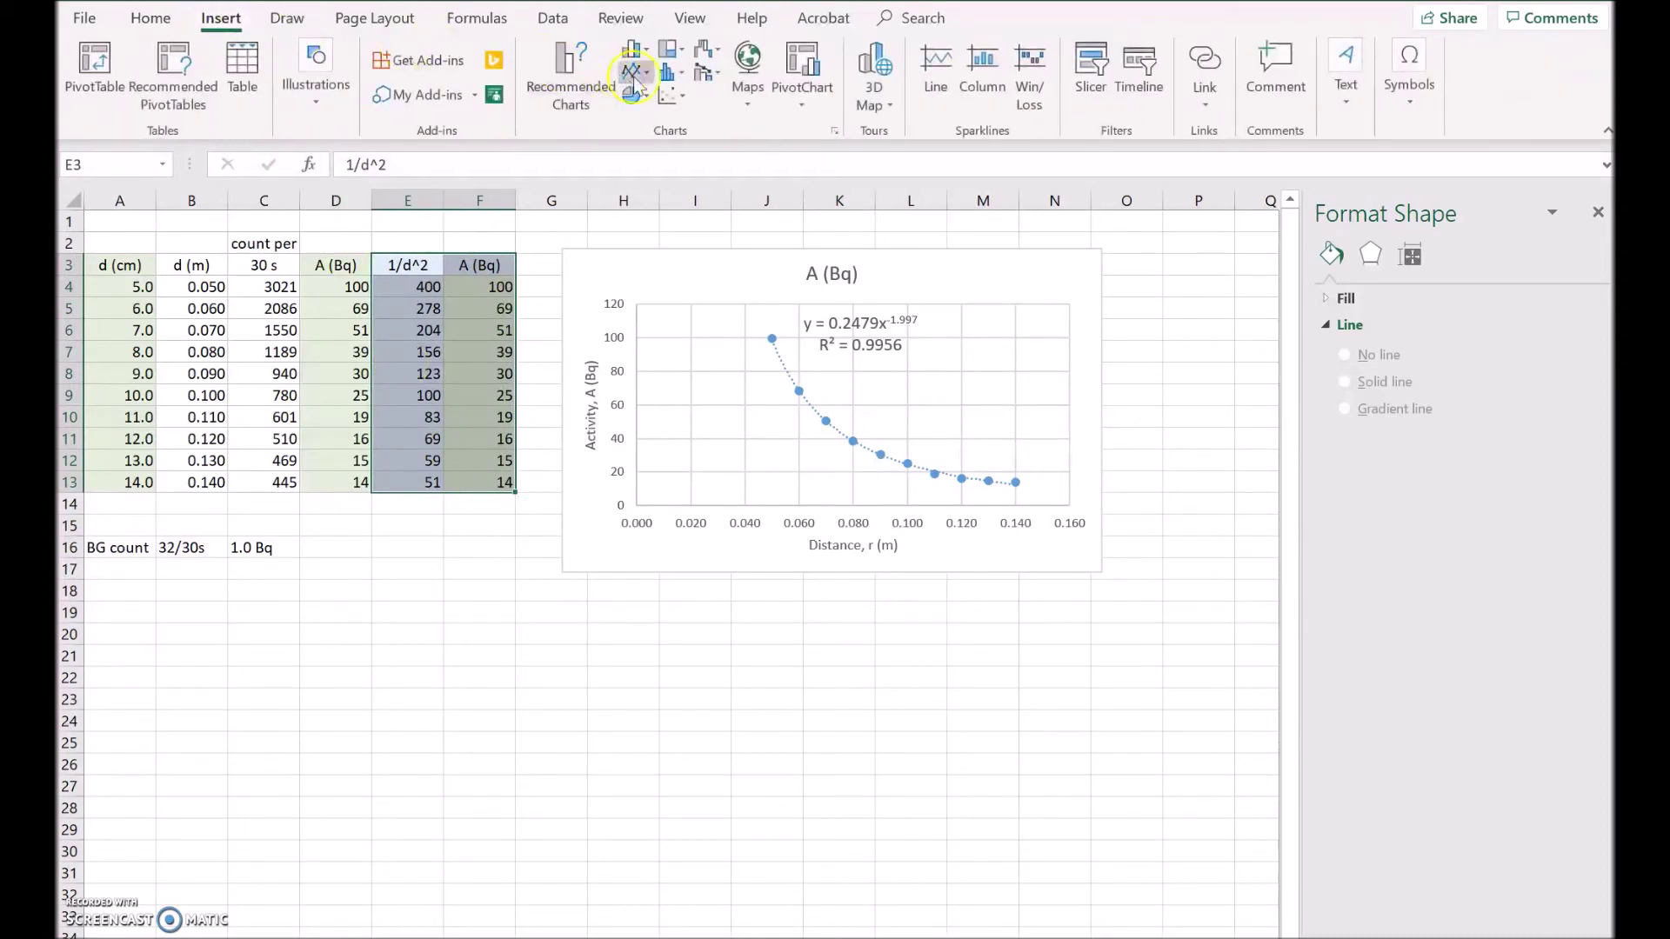
{"action": "left_click", "coordinate": [665, 95]}
{"action": "left_click", "coordinate": [687, 167]}
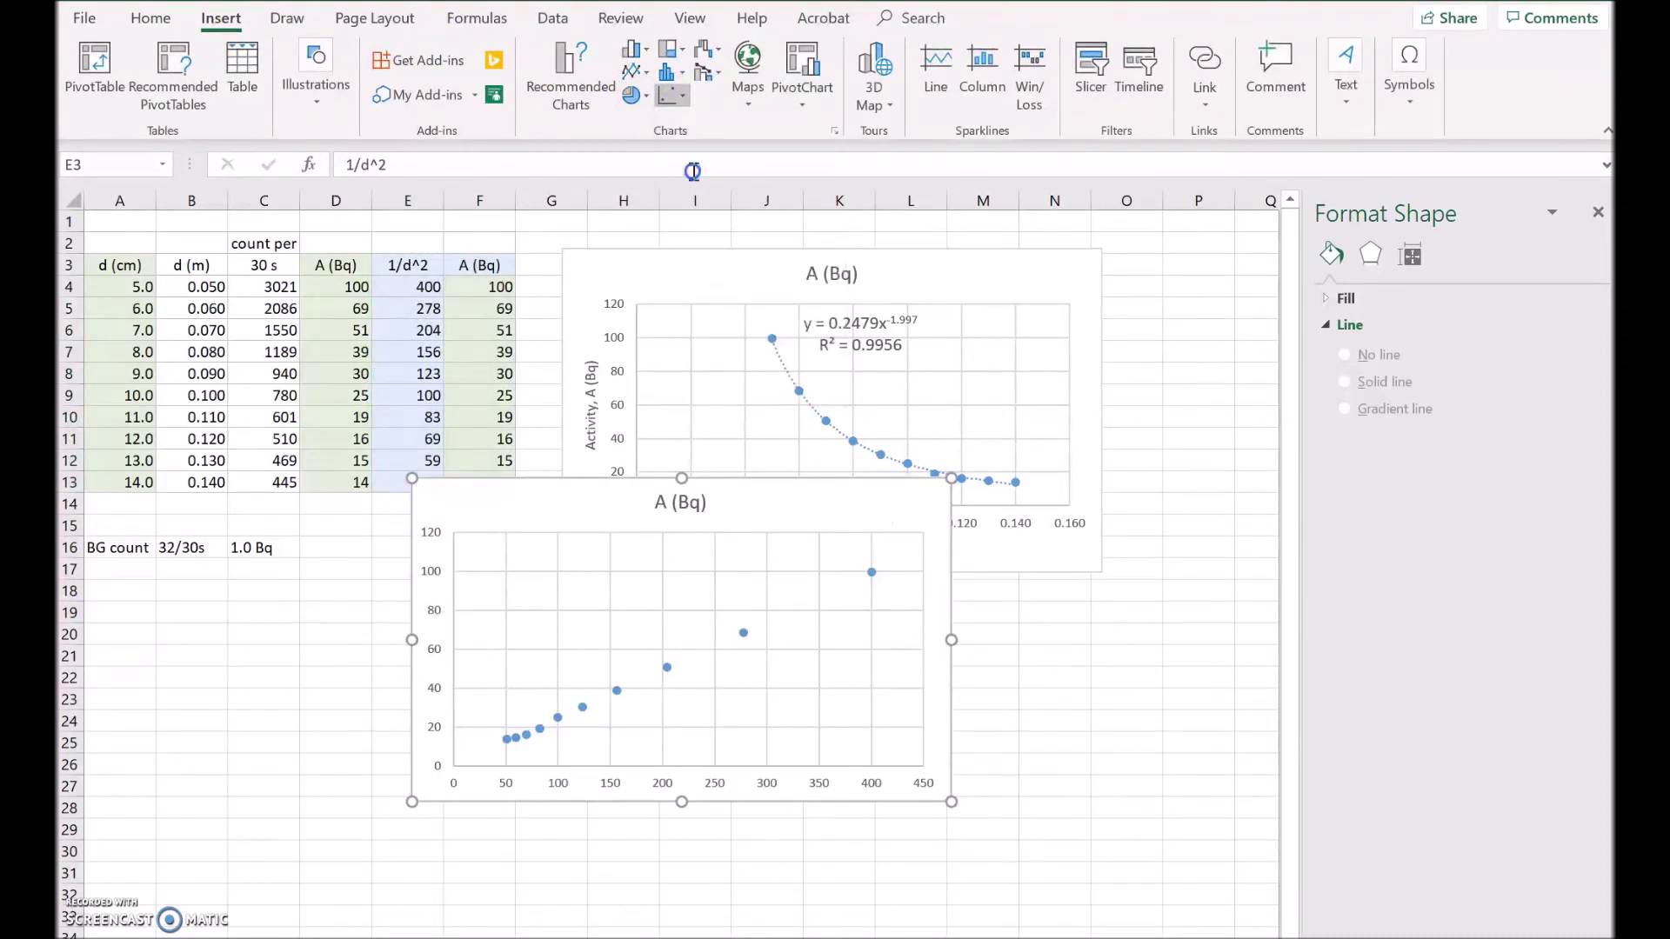
{"action": "left_click_drag", "start_coordinate": [784, 510], "coordinate": [934, 612]}
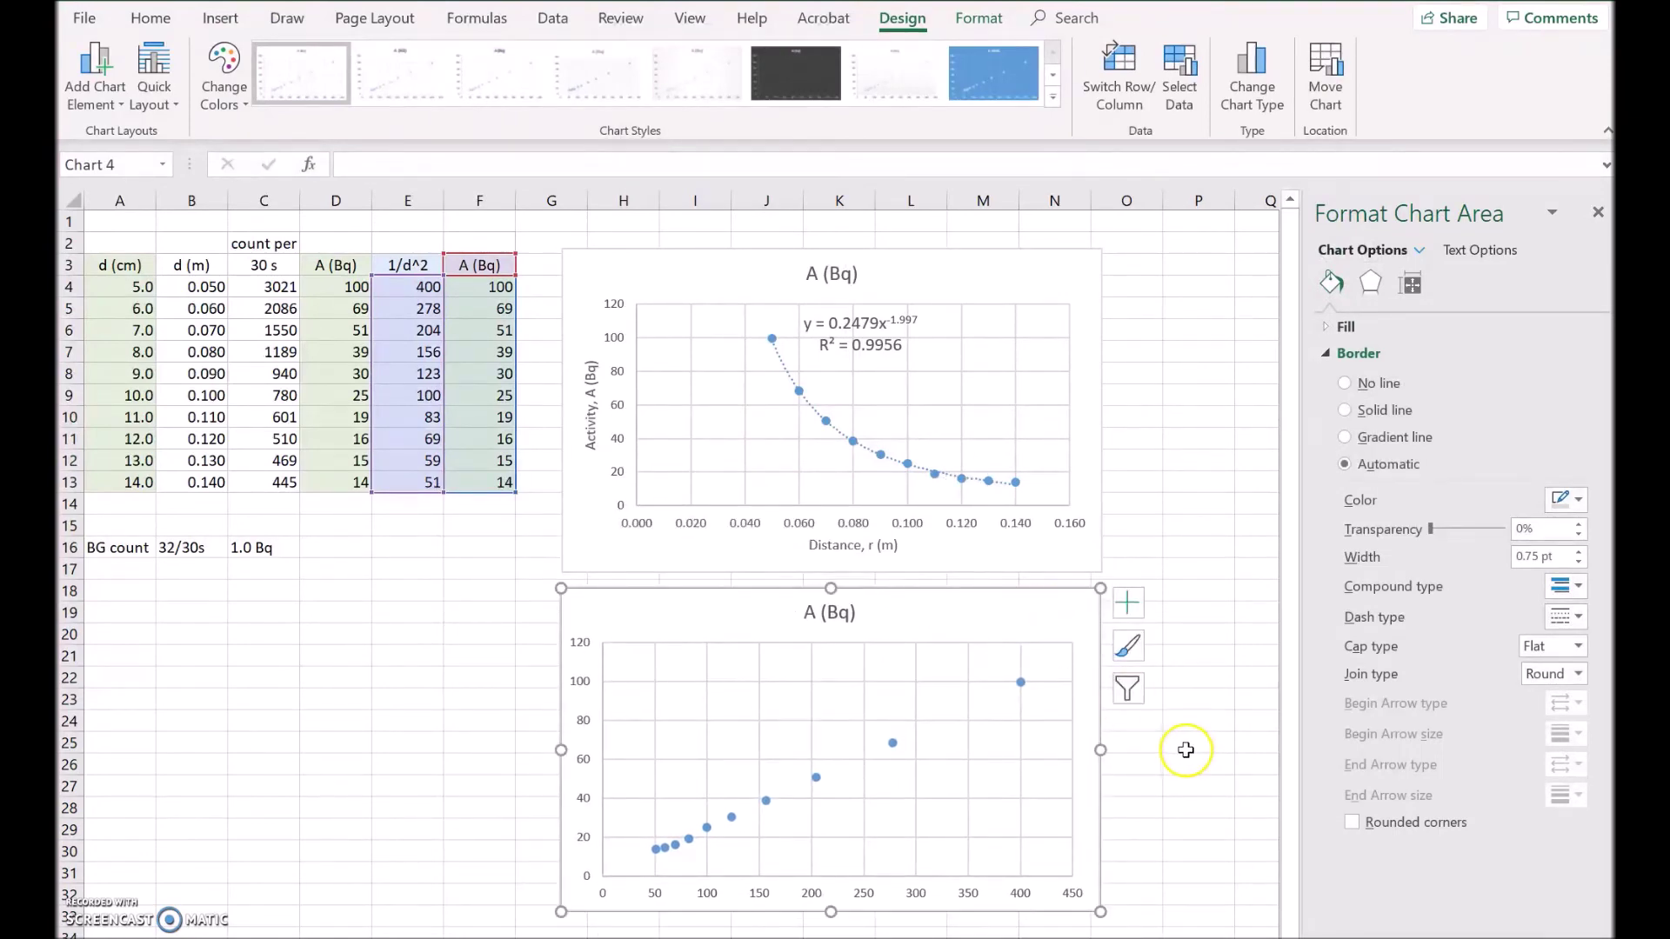
Title the new chart's axes 'Activity, A (Bq)' (vertical) and '1/d^2' (horizontal).
{"action": "left_click", "coordinate": [1128, 612]}
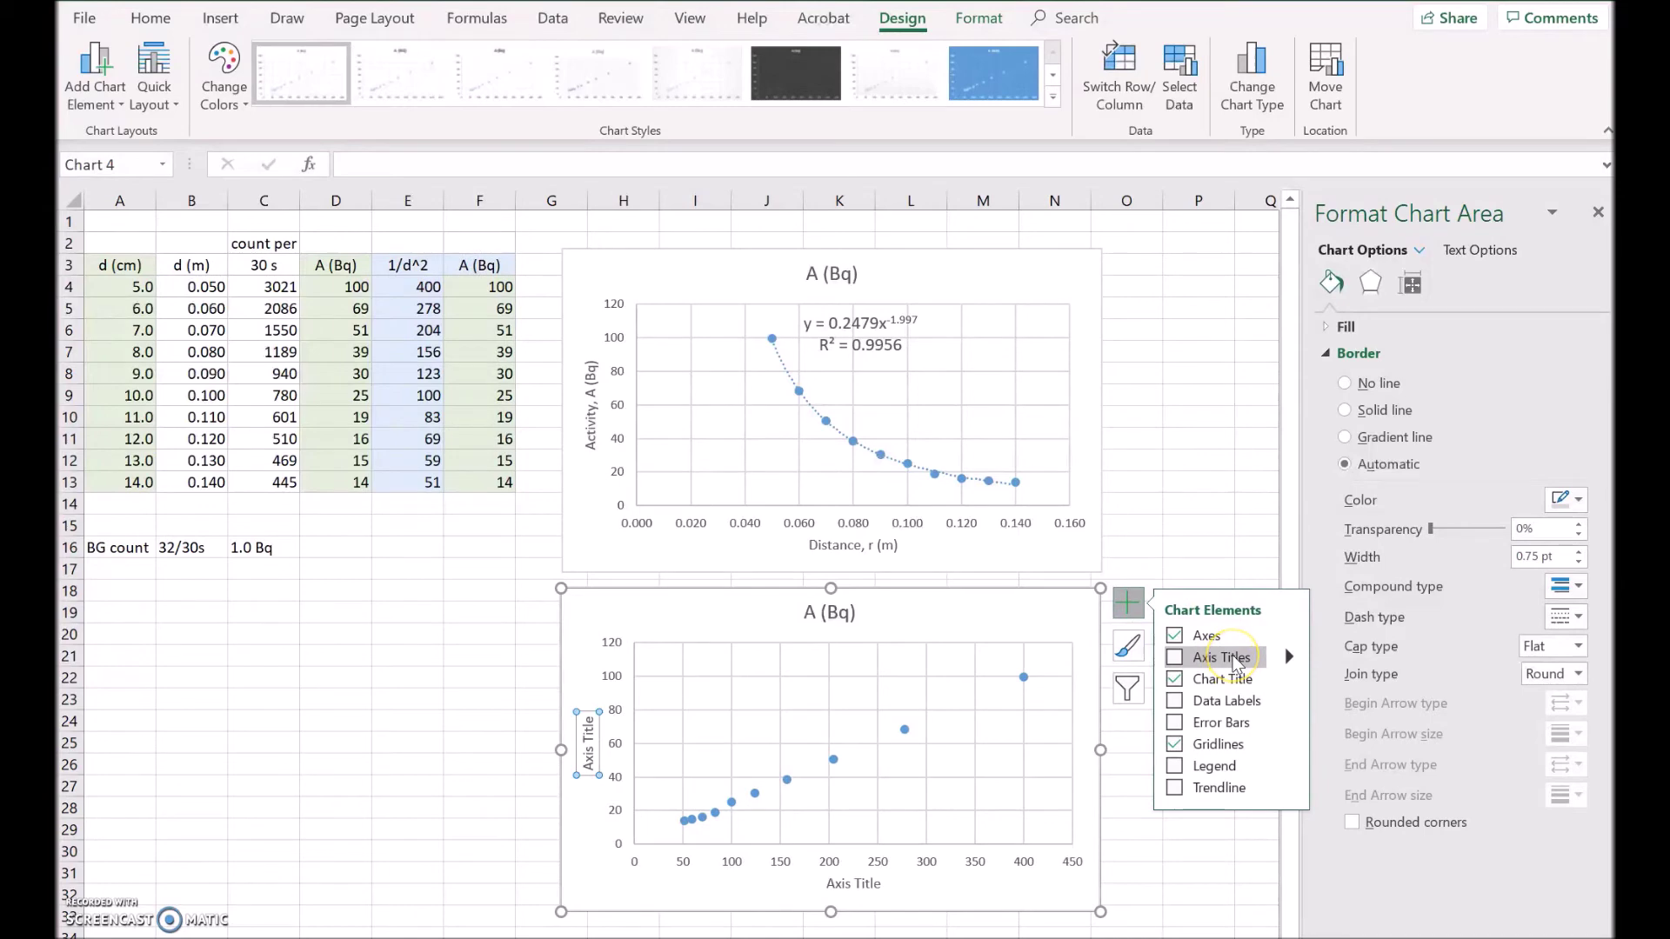
{"action": "left_click", "coordinate": [1235, 659]}
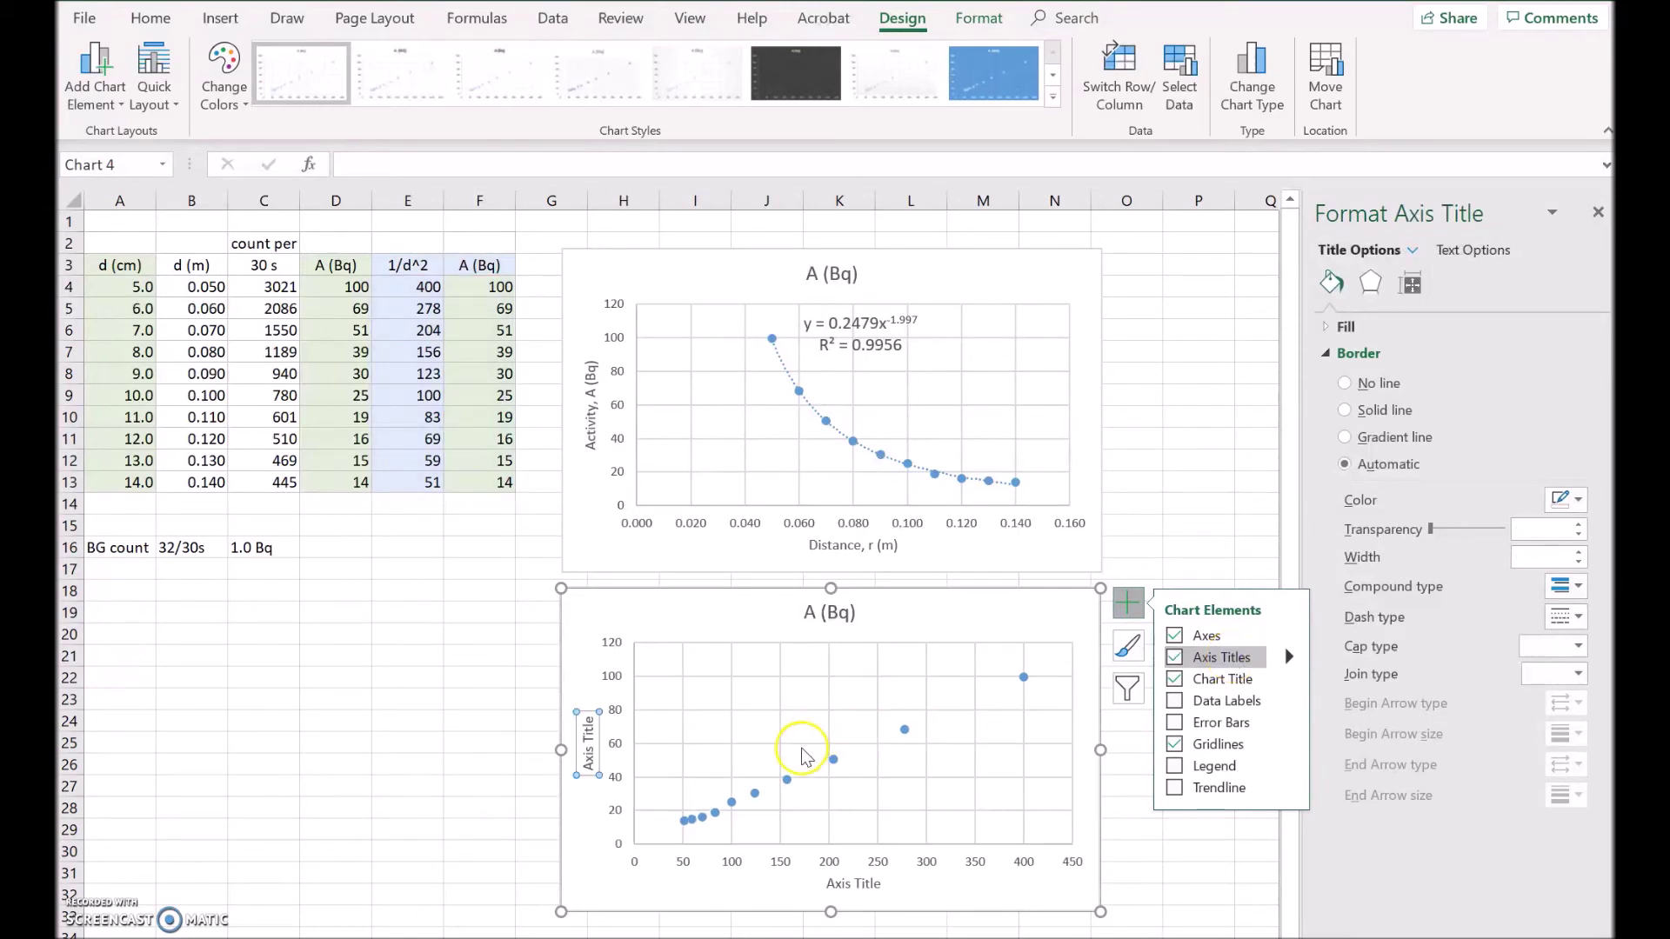
{"action": "type", "text": "Activity, A (Bq"}
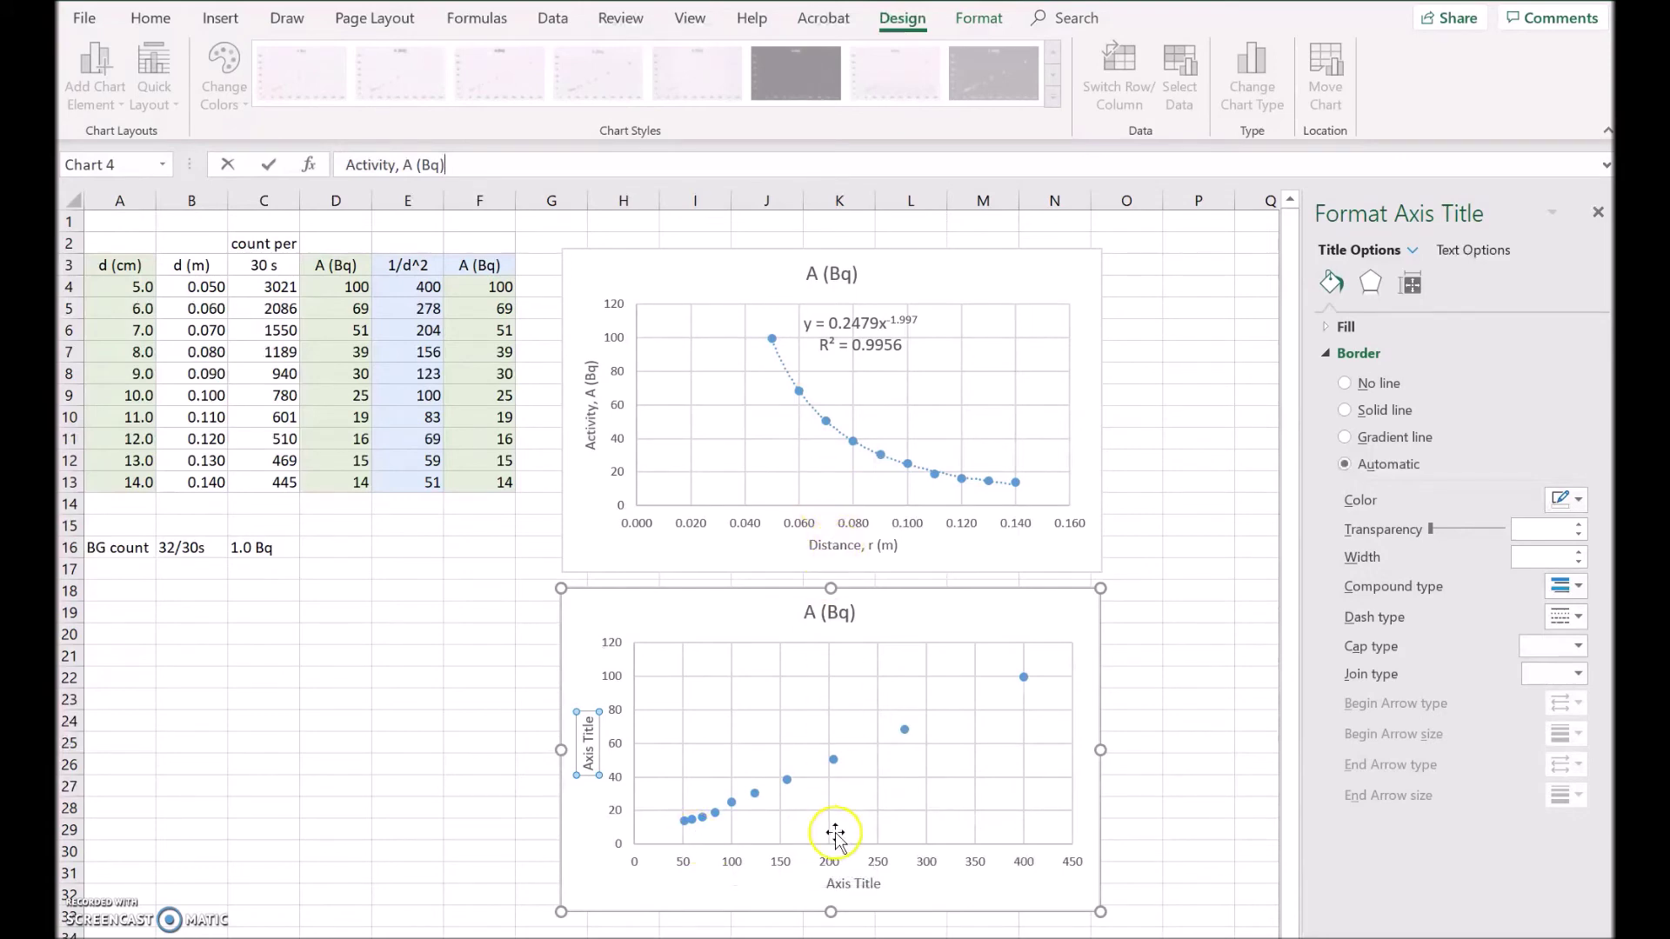
{"action": "left_click", "coordinate": [842, 883]}
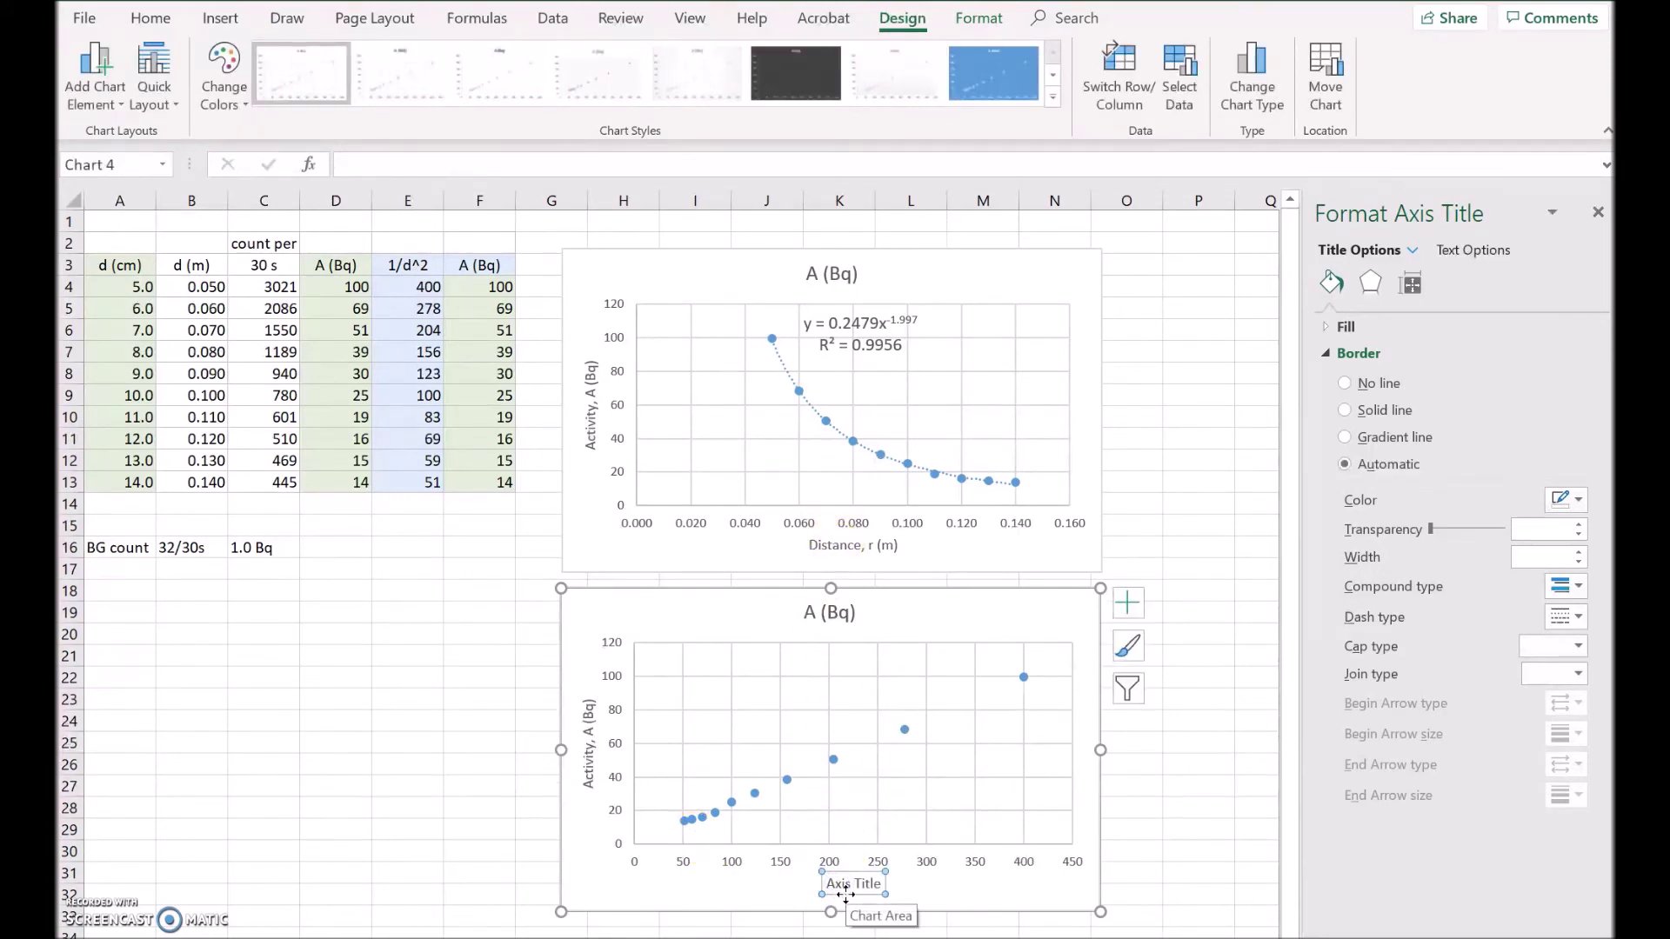
{"action": "type", "text": "1/d^2"}
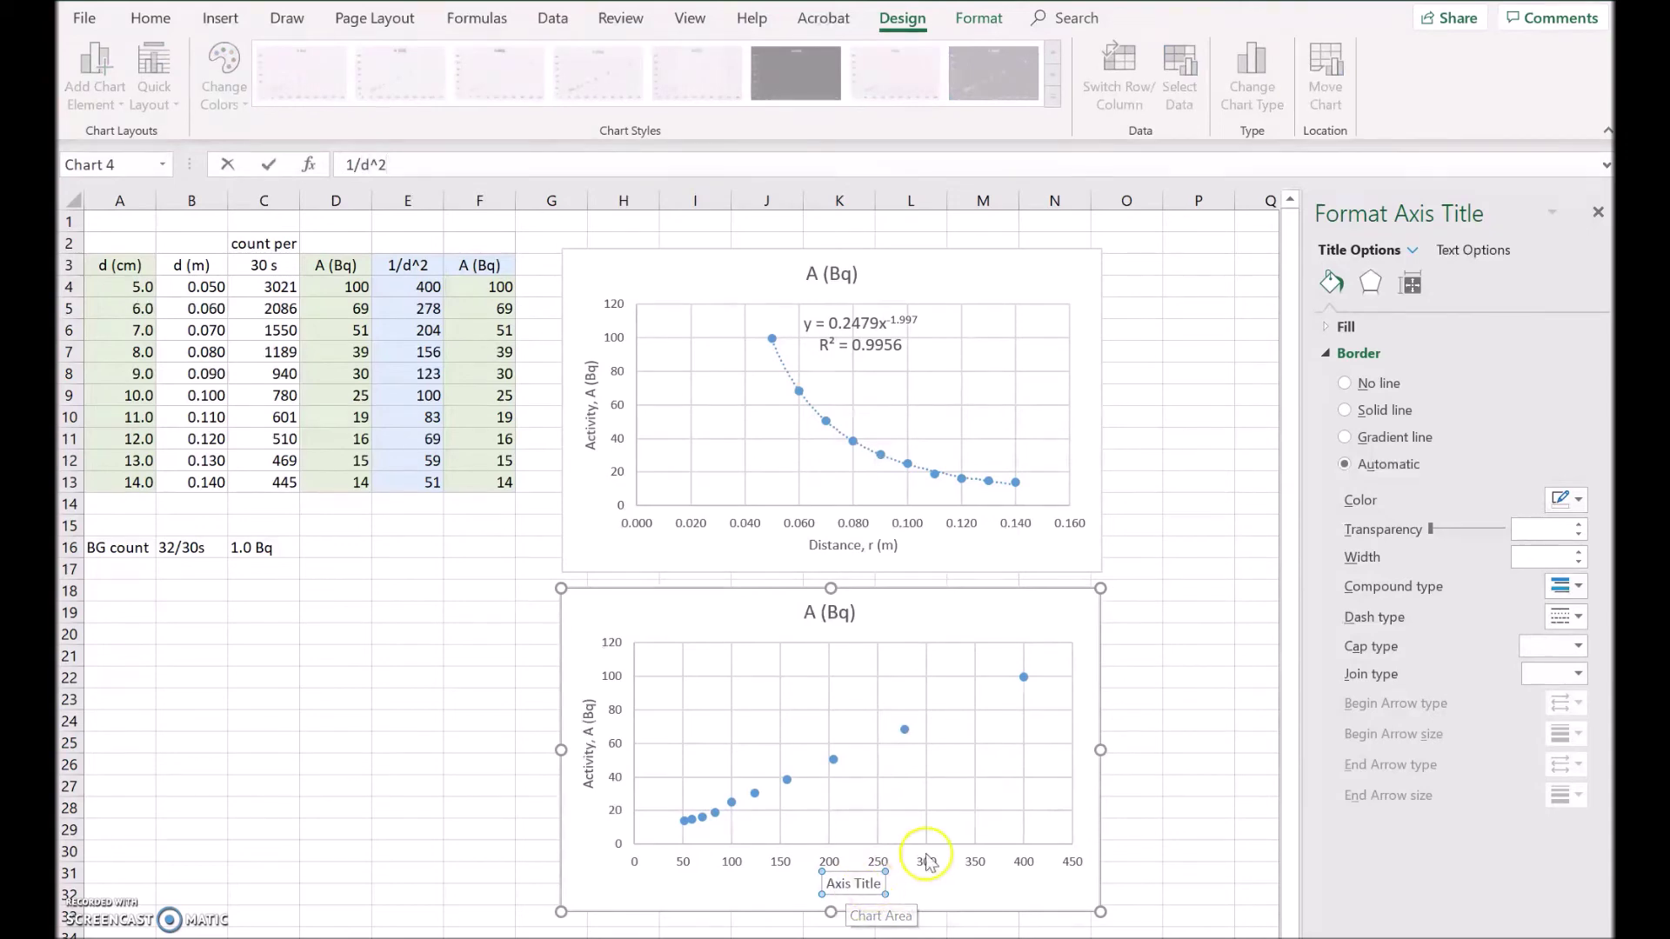
{"action": "left_click", "coordinate": [1009, 896]}
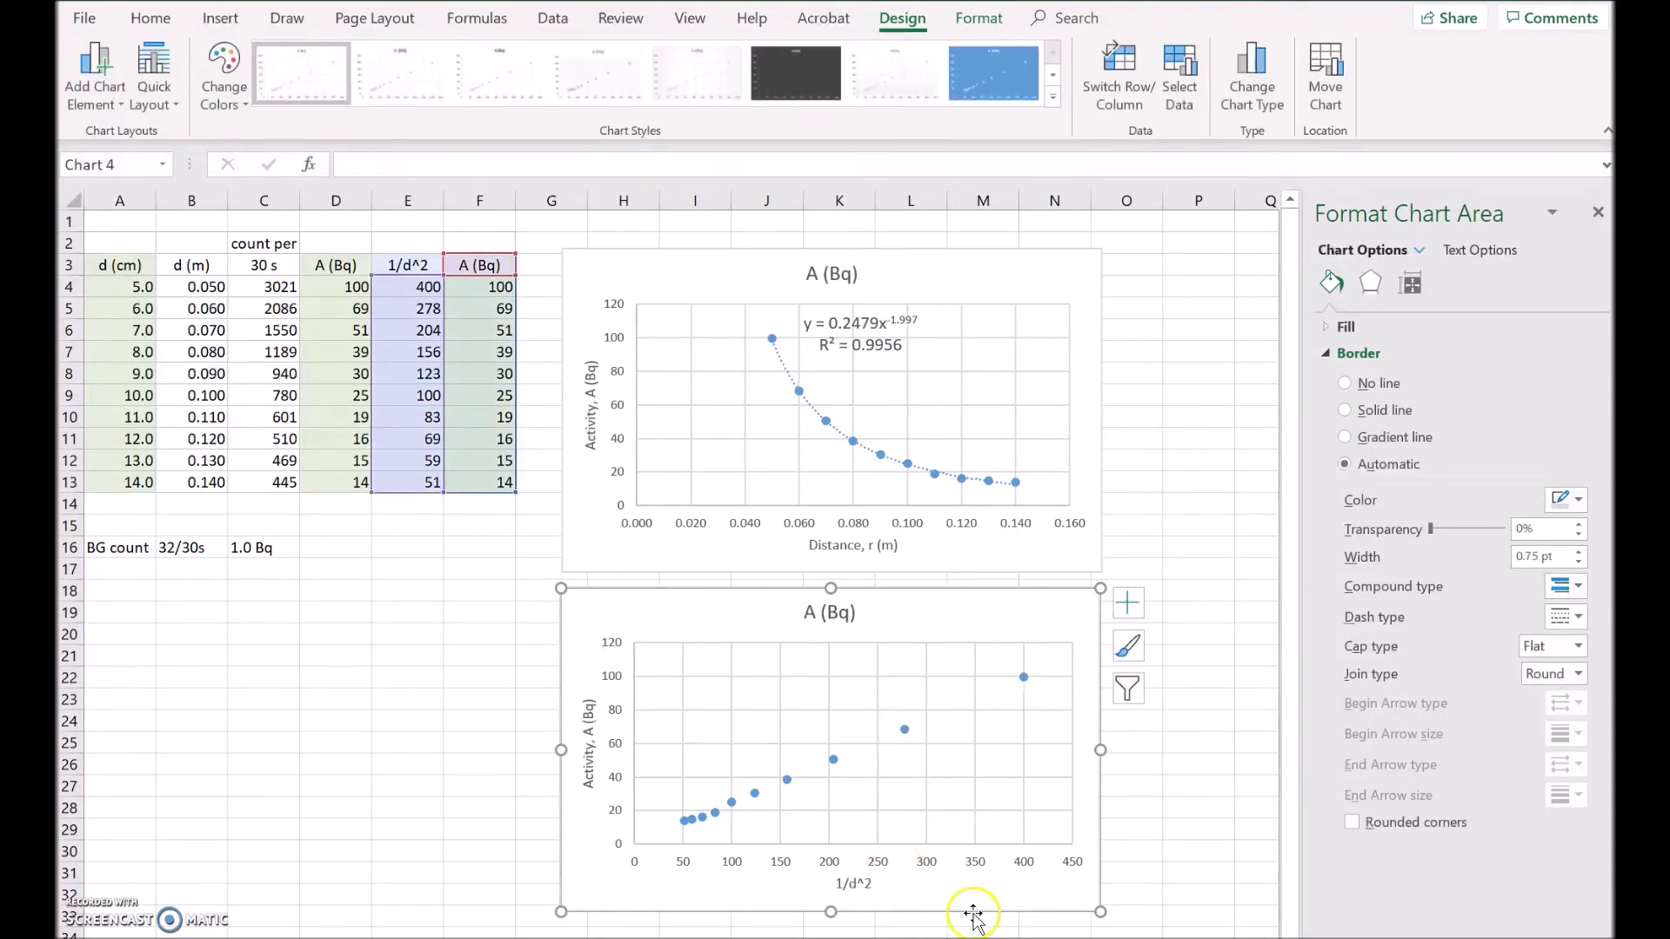
{"action": "left_click", "coordinate": [865, 887]}
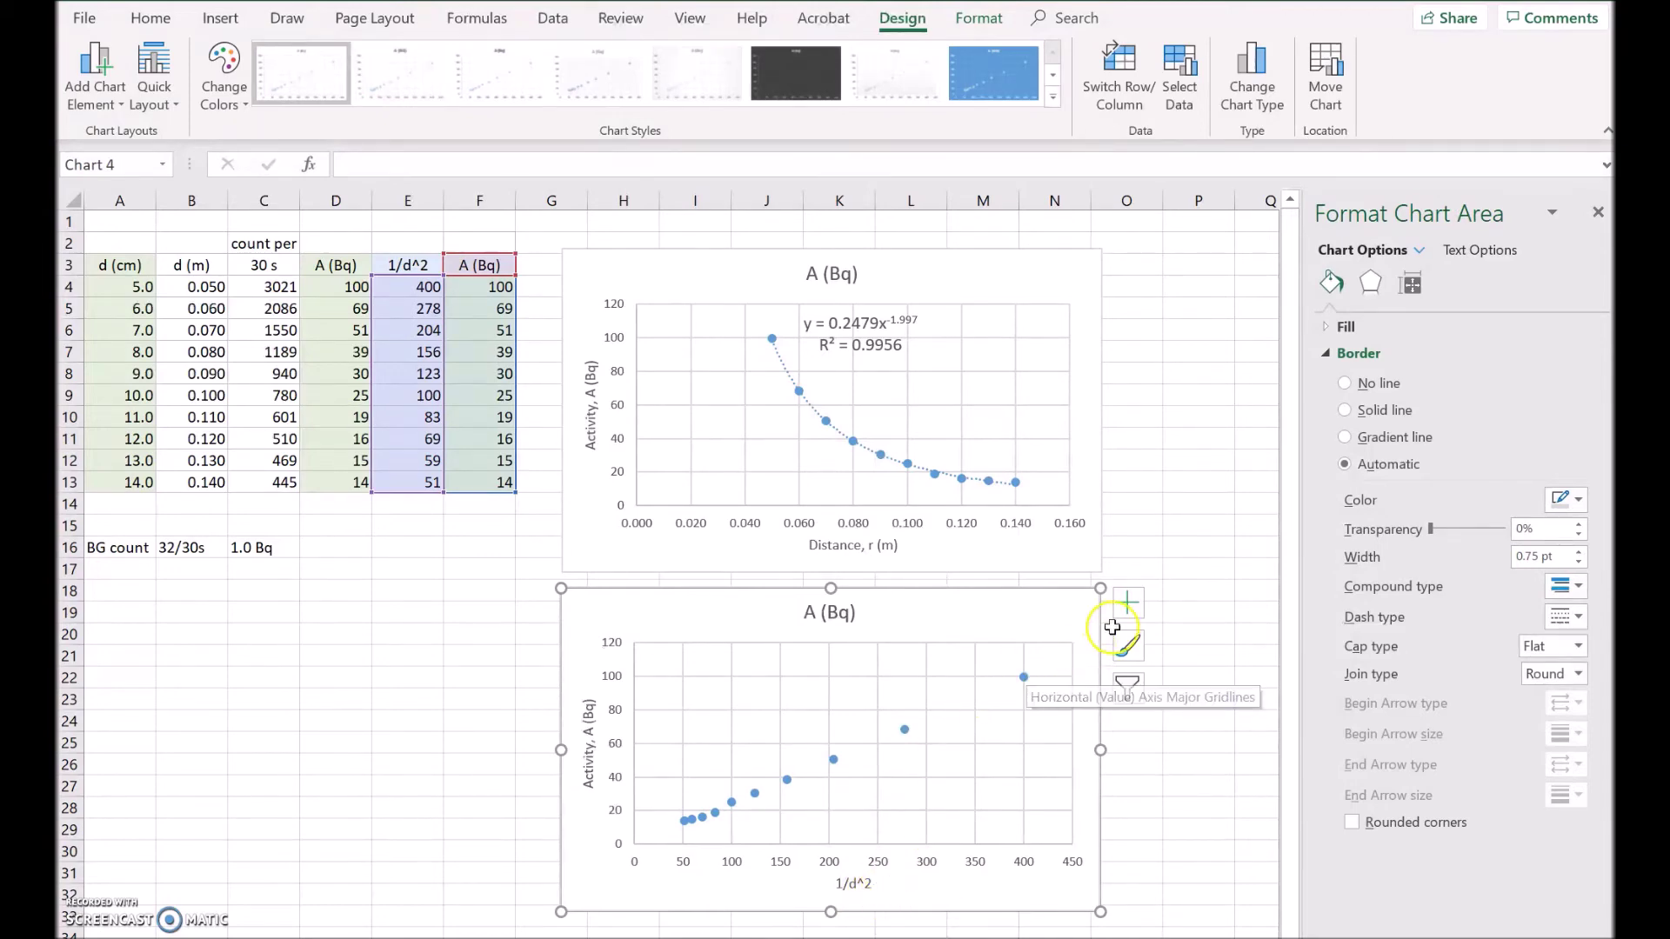
Add a linear trendline to the 1/d^2 chart with its equation y = 0.2495x - 0.3778 displayed.
{"action": "left_click", "coordinate": [1127, 602]}
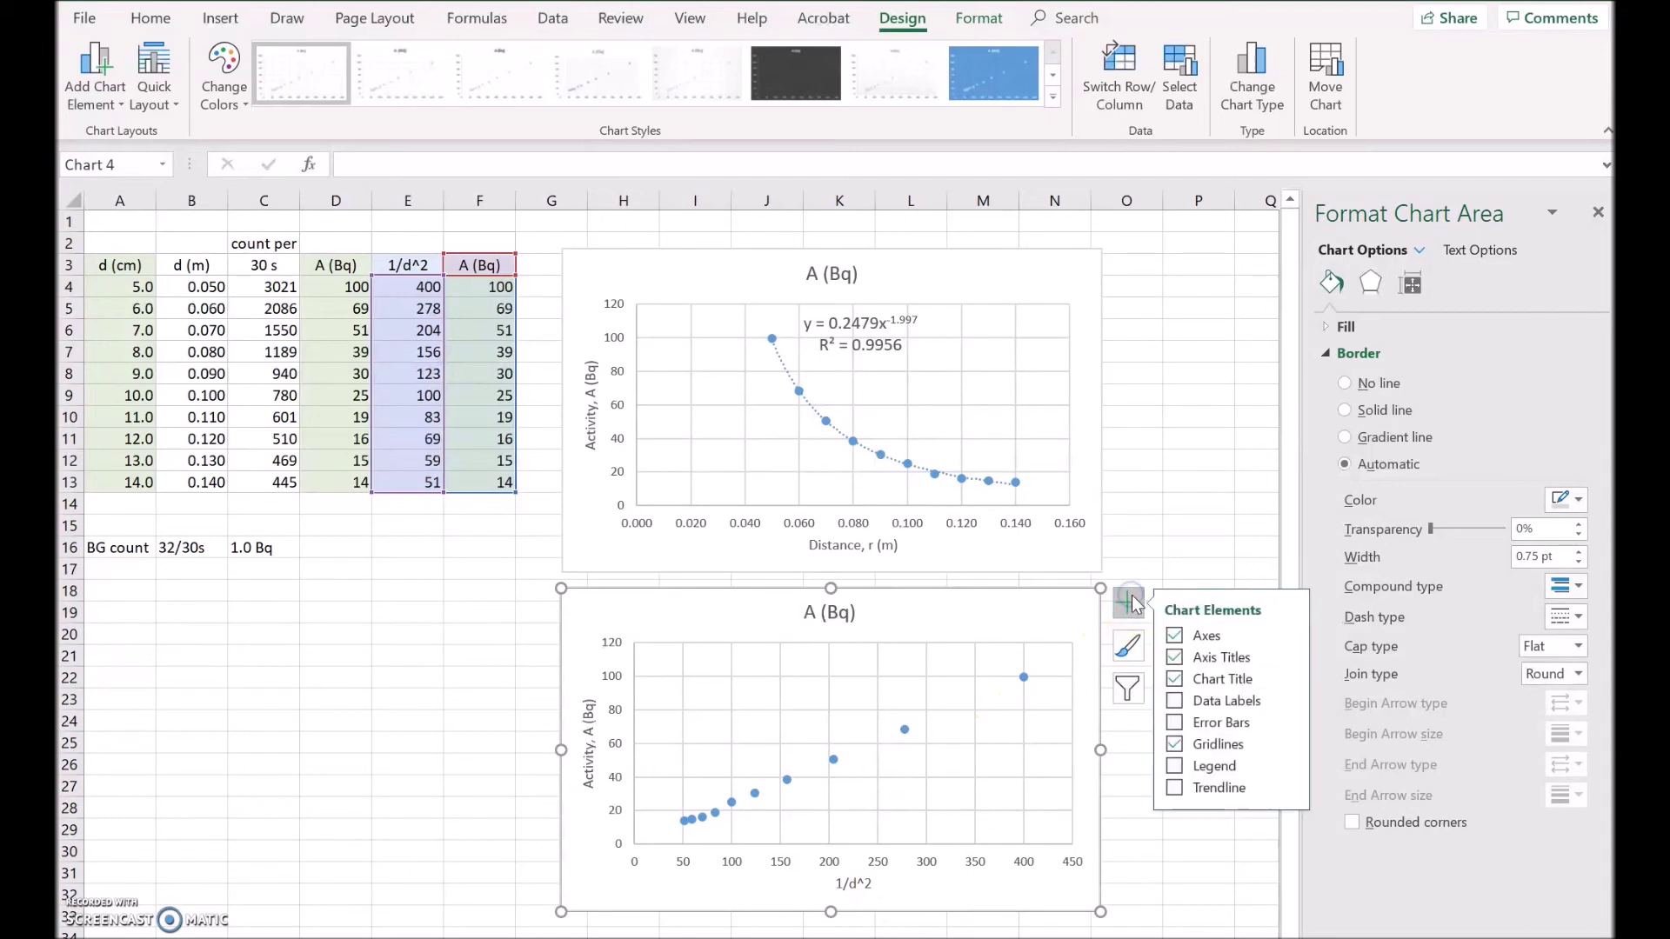
{"action": "left_click", "coordinate": [1289, 788]}
{"action": "left_click", "coordinate": [1343, 800]}
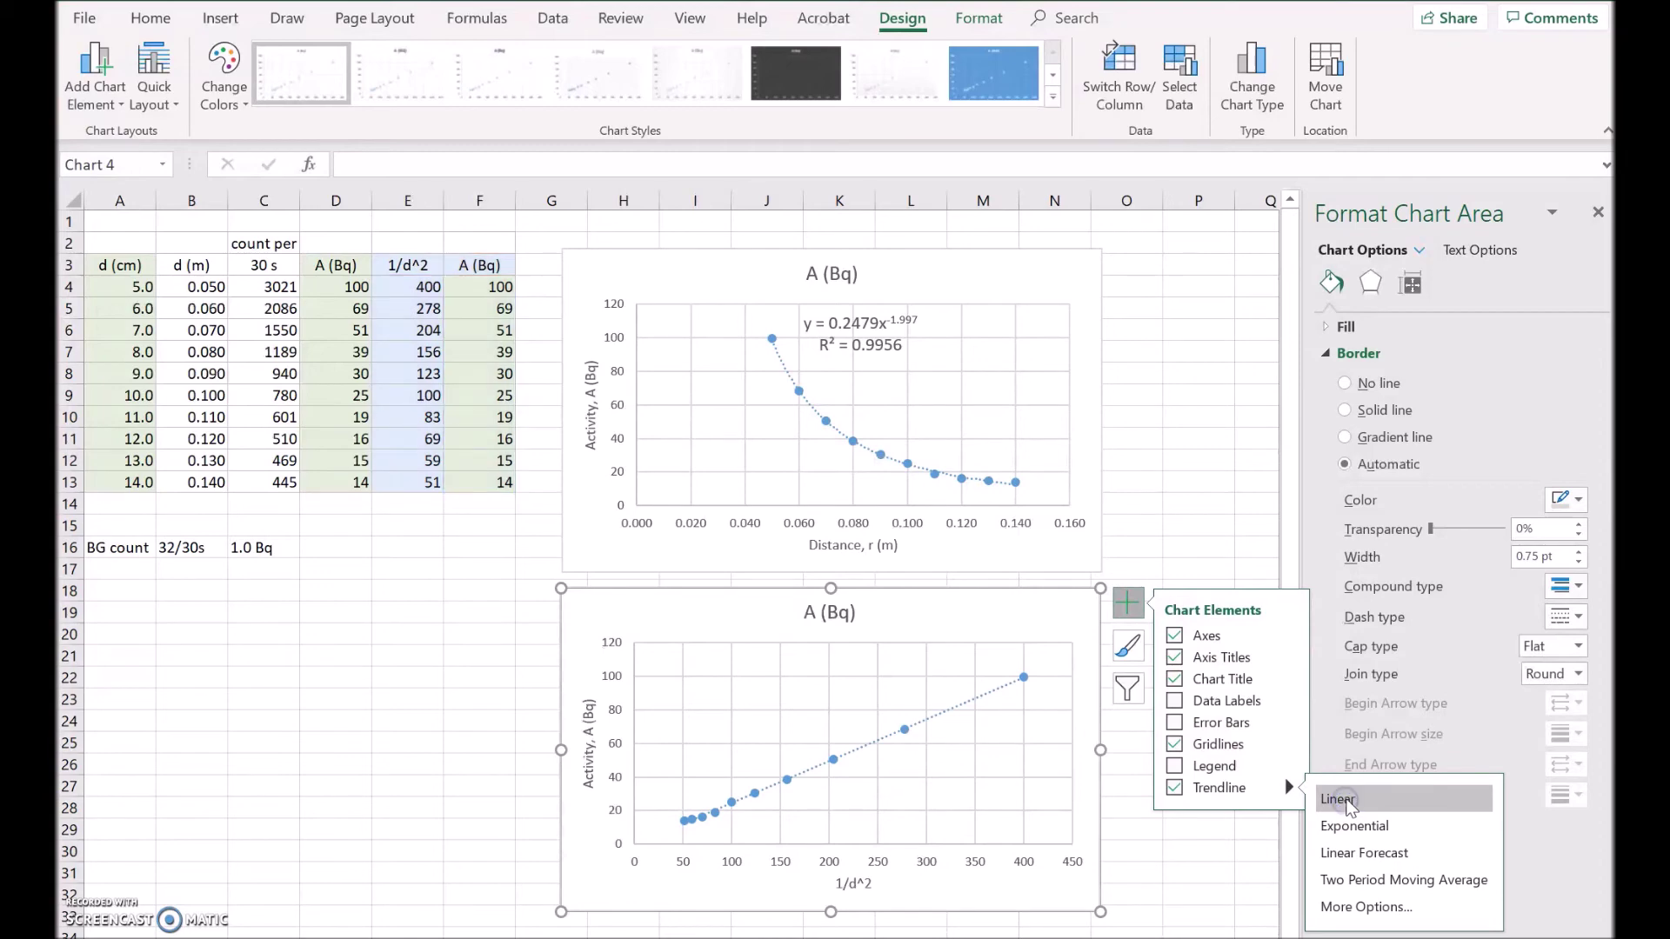
{"action": "left_click", "coordinate": [1366, 907]}
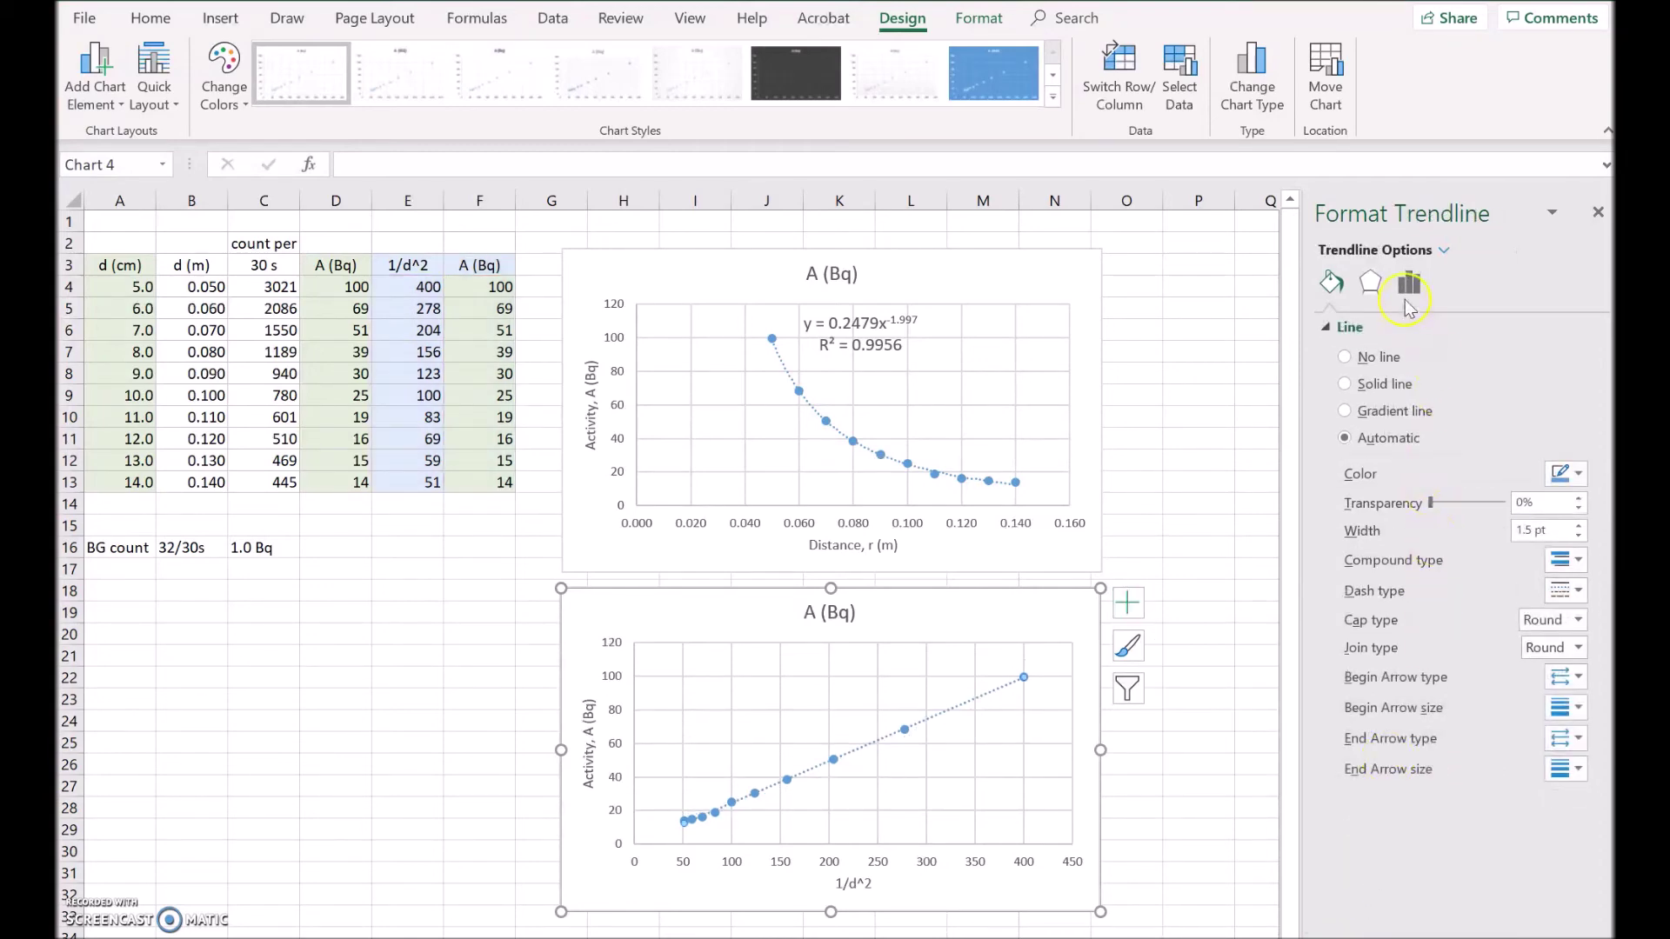
{"action": "left_click", "coordinate": [1408, 282]}
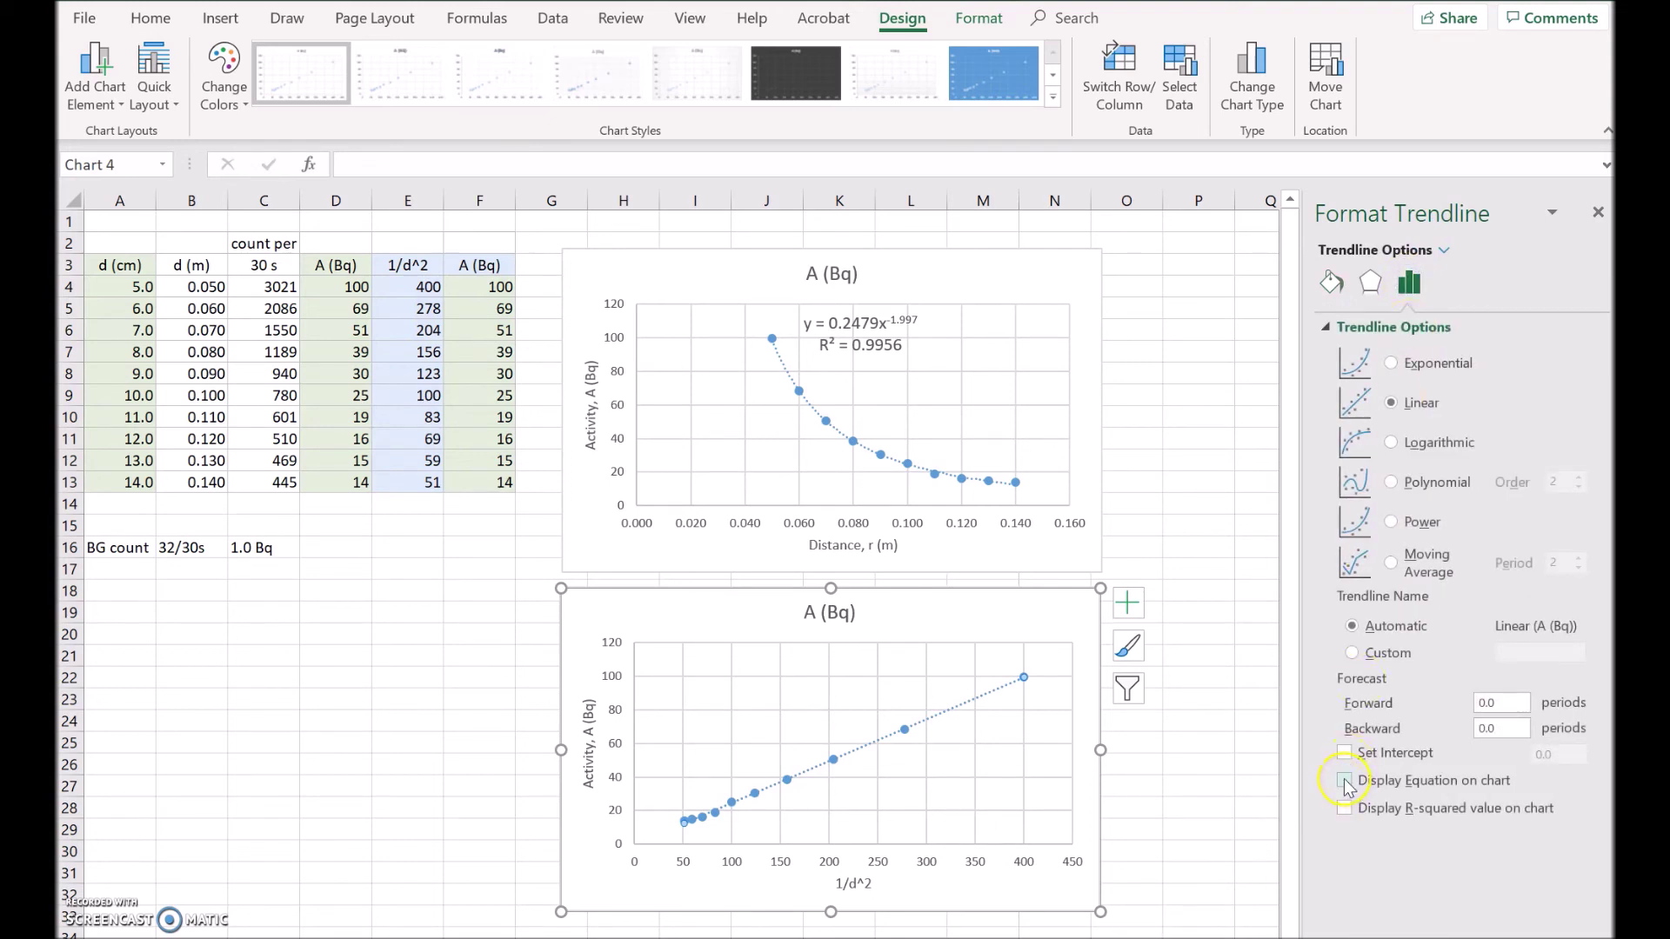
{"action": "left_click", "coordinate": [1344, 781]}
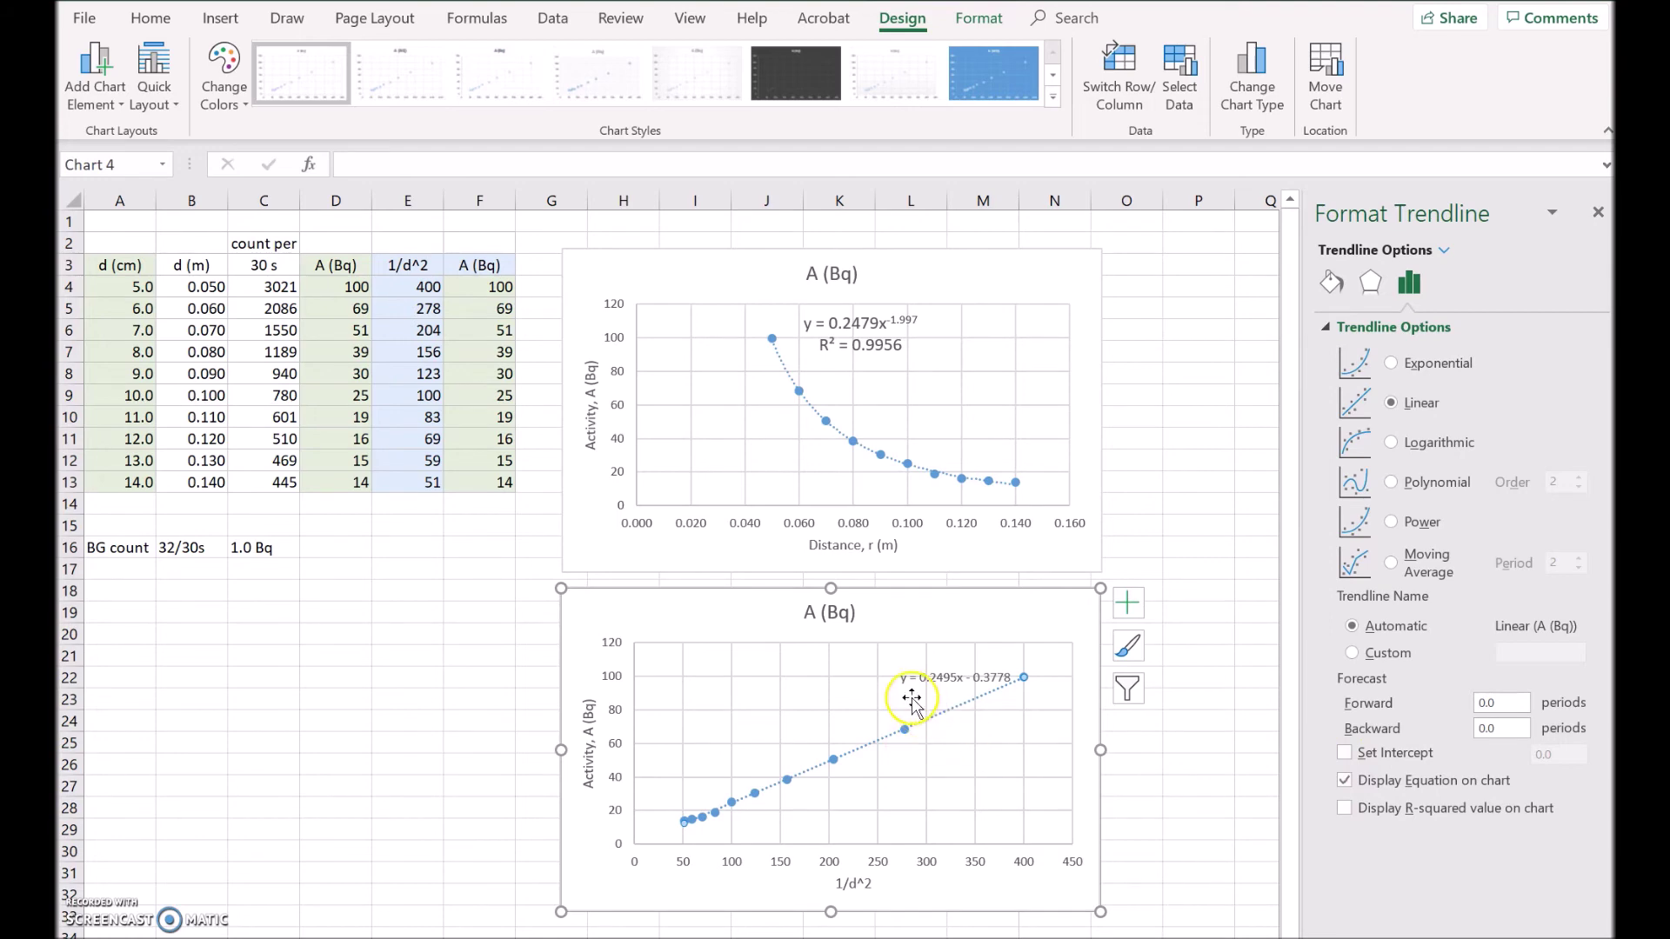
{"action": "left_click", "coordinate": [941, 678]}
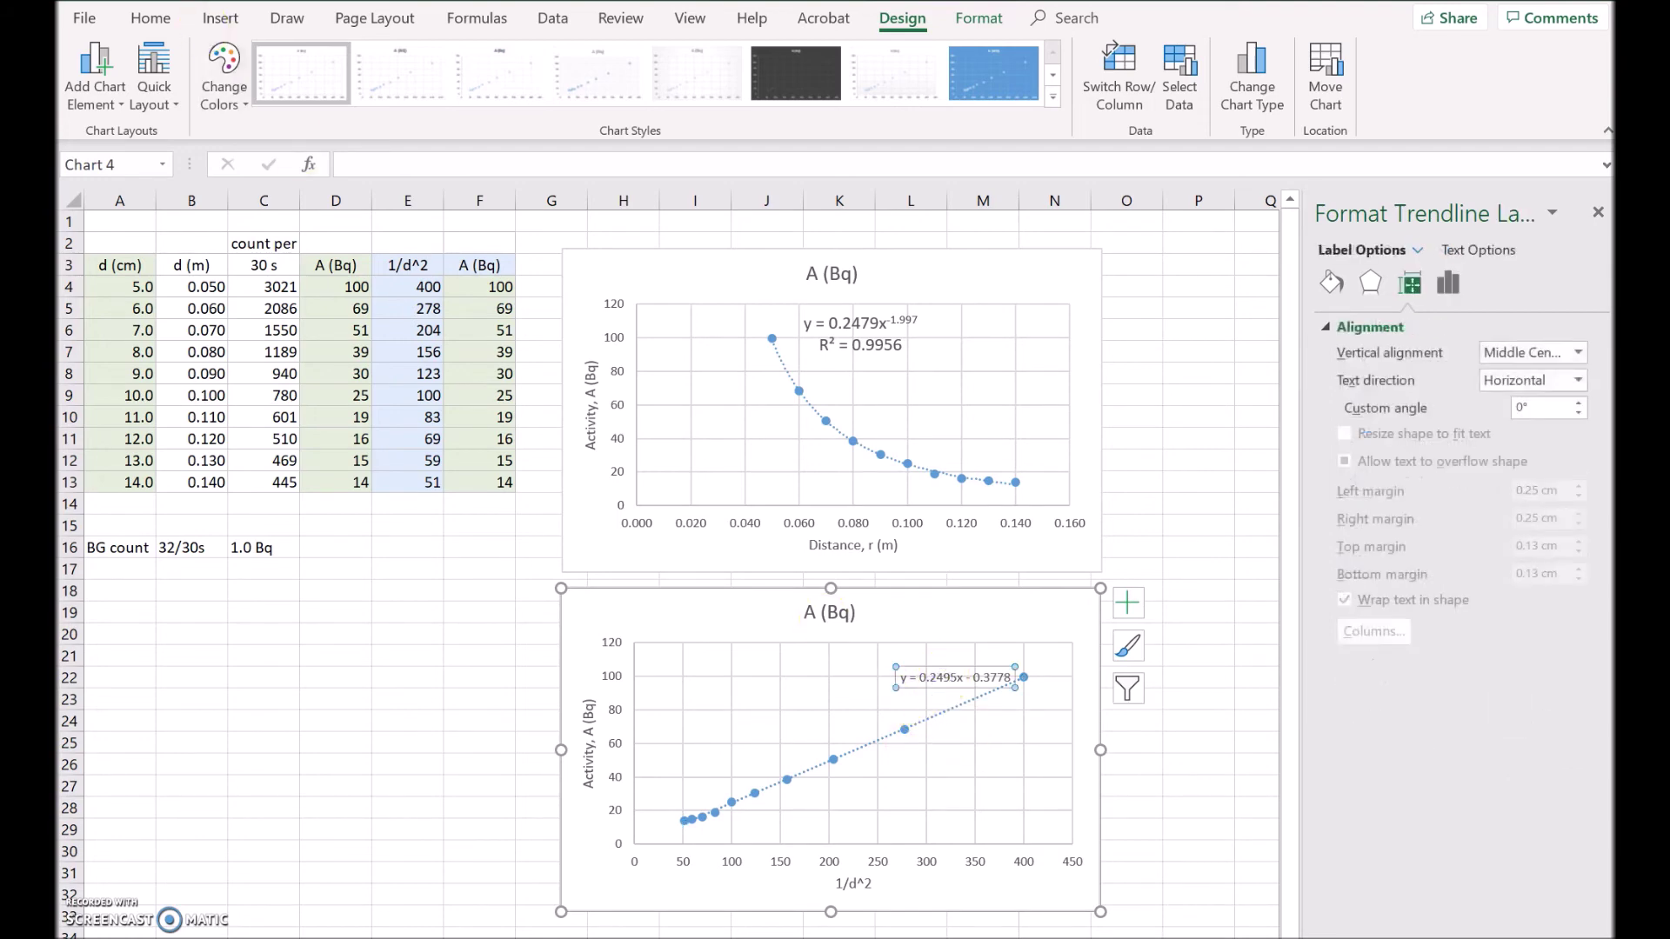
{"action": "left_click", "coordinate": [150, 19]}
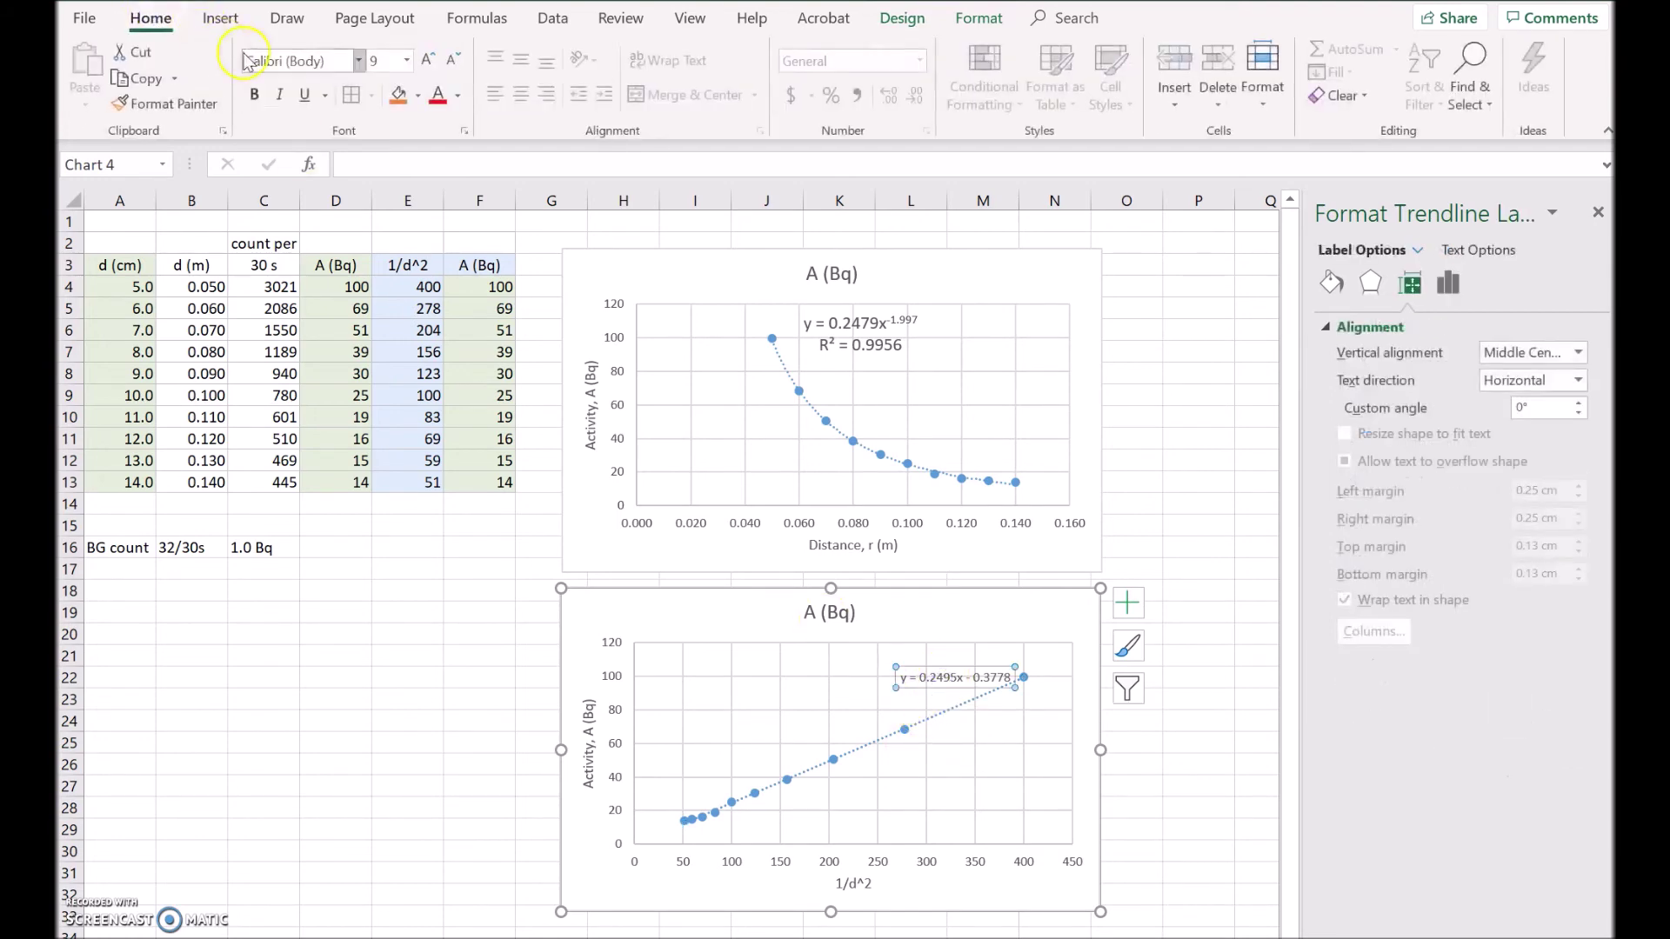
Set the equation label to 12 pt and move it above the points in the upper middle.
{"action": "left_click", "coordinate": [405, 60]}
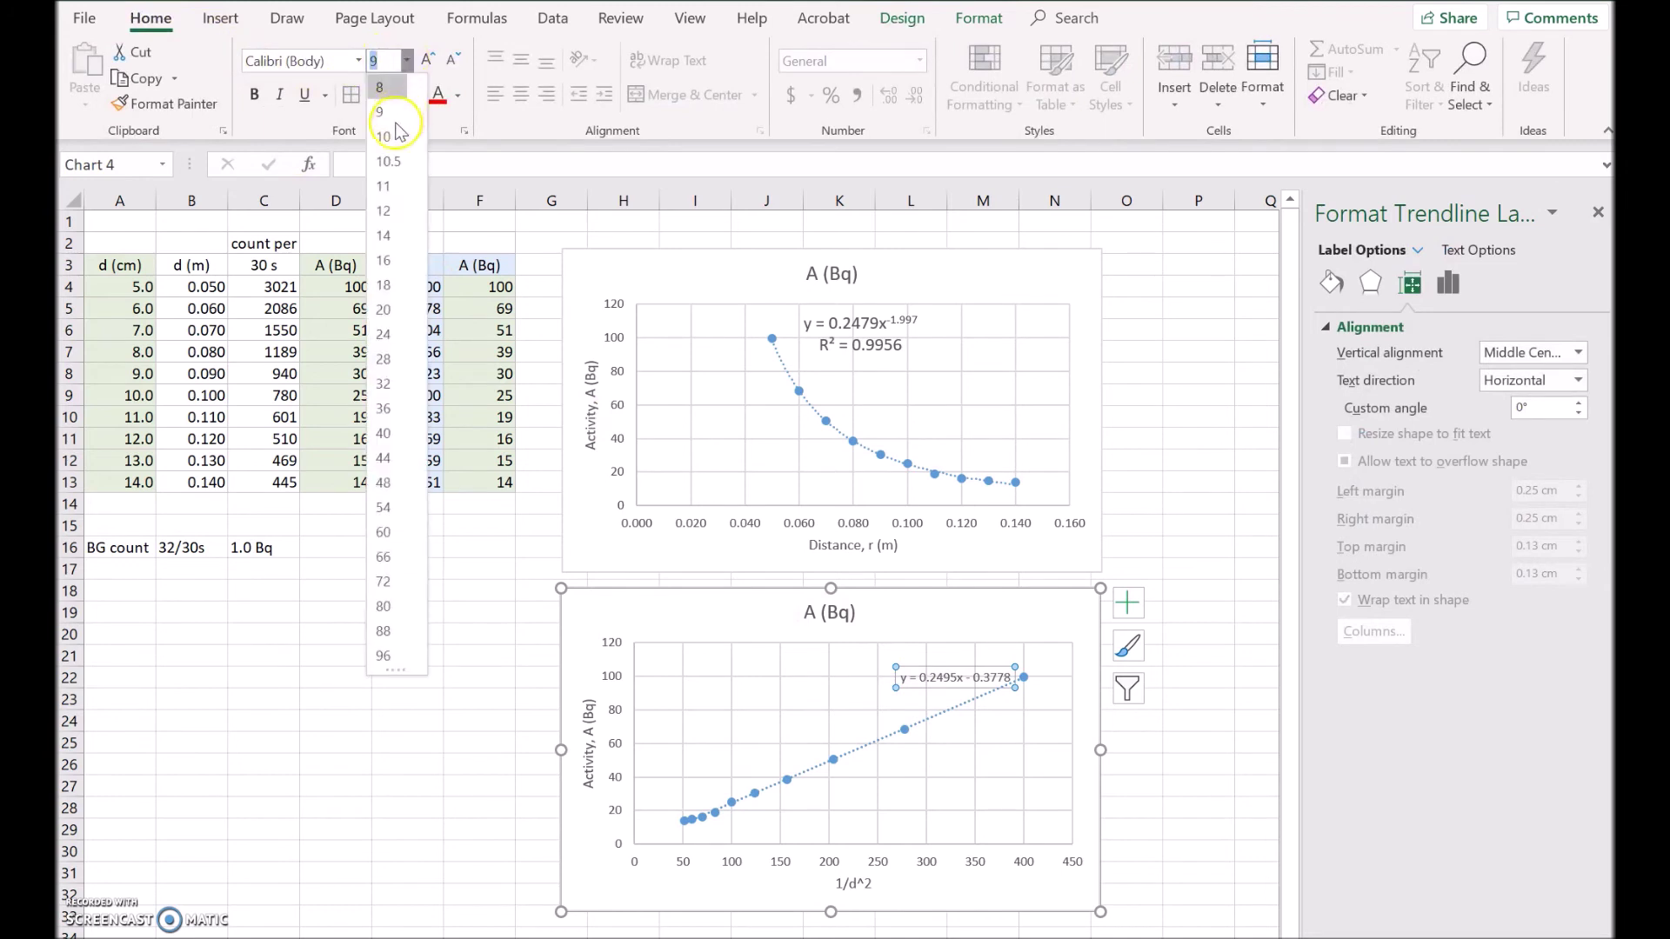
{"action": "left_click", "coordinate": [384, 213]}
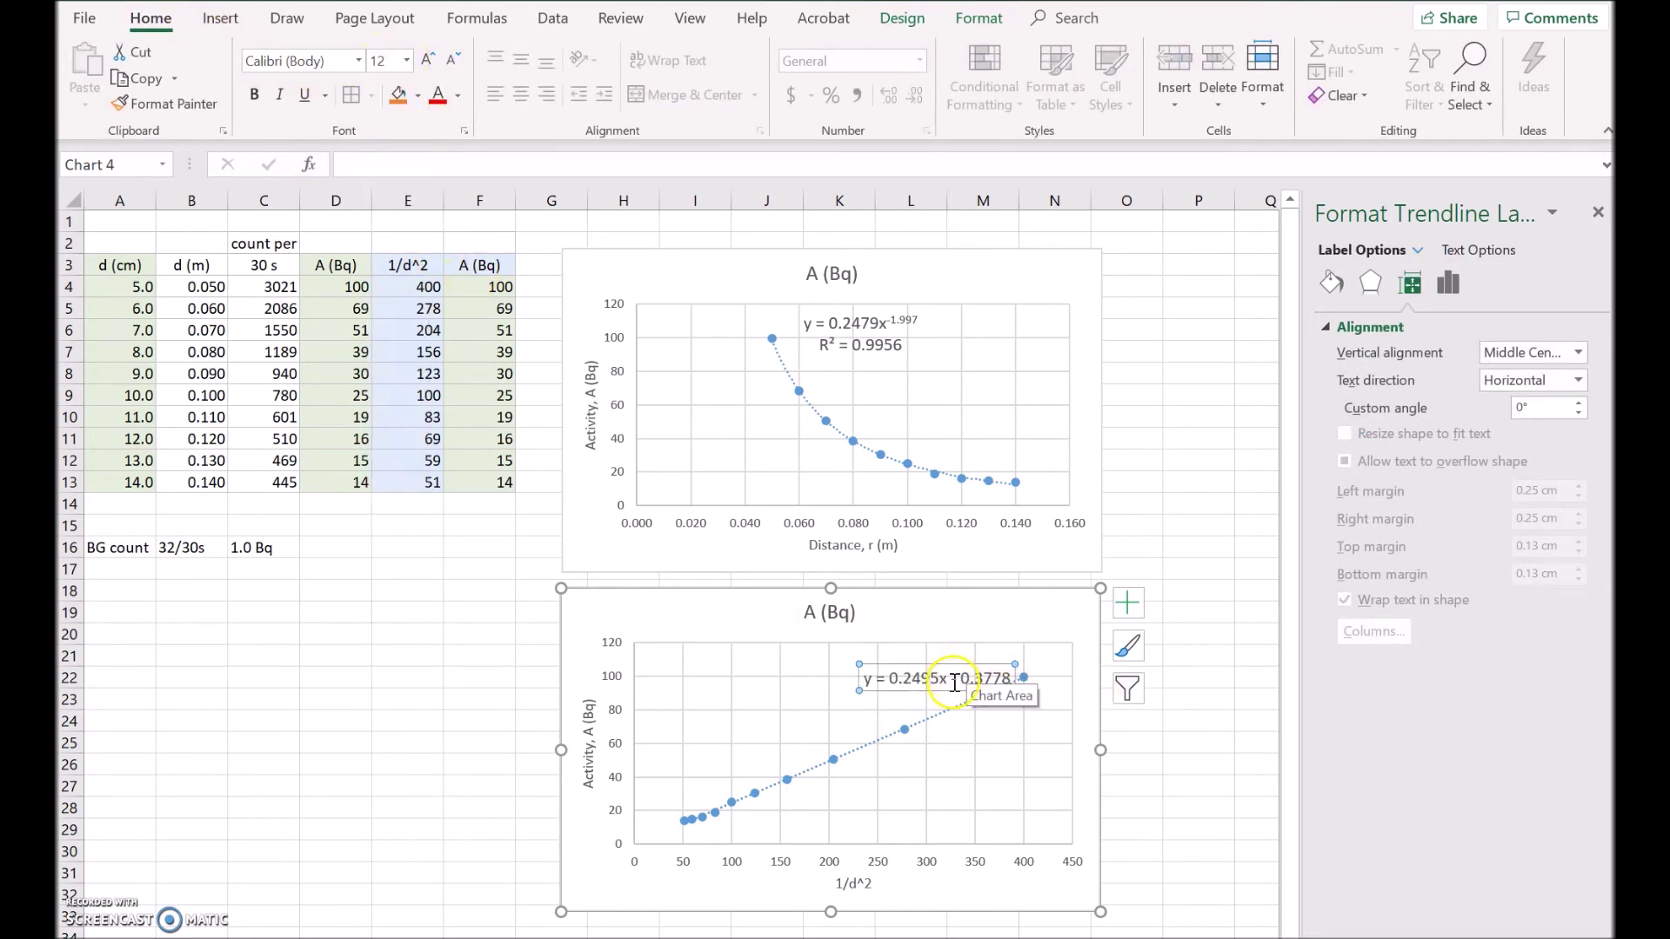
{"action": "left_click_drag", "start_coordinate": [952, 689], "coordinate": [886, 676]}
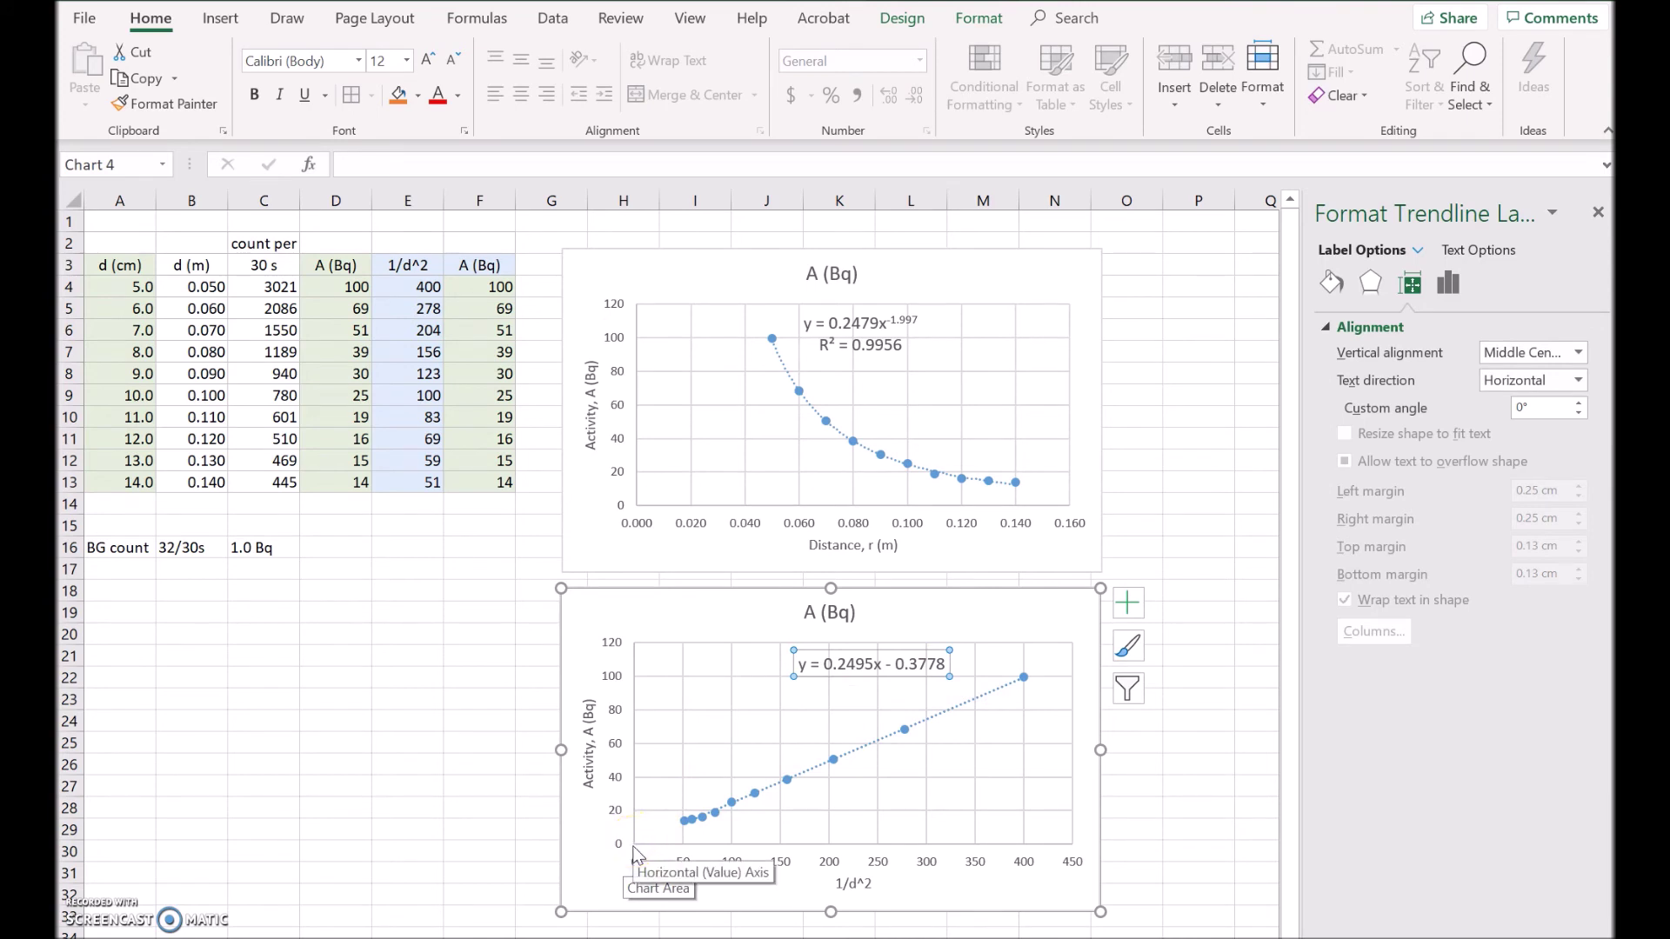
{"action": "left_click", "coordinate": [759, 887]}
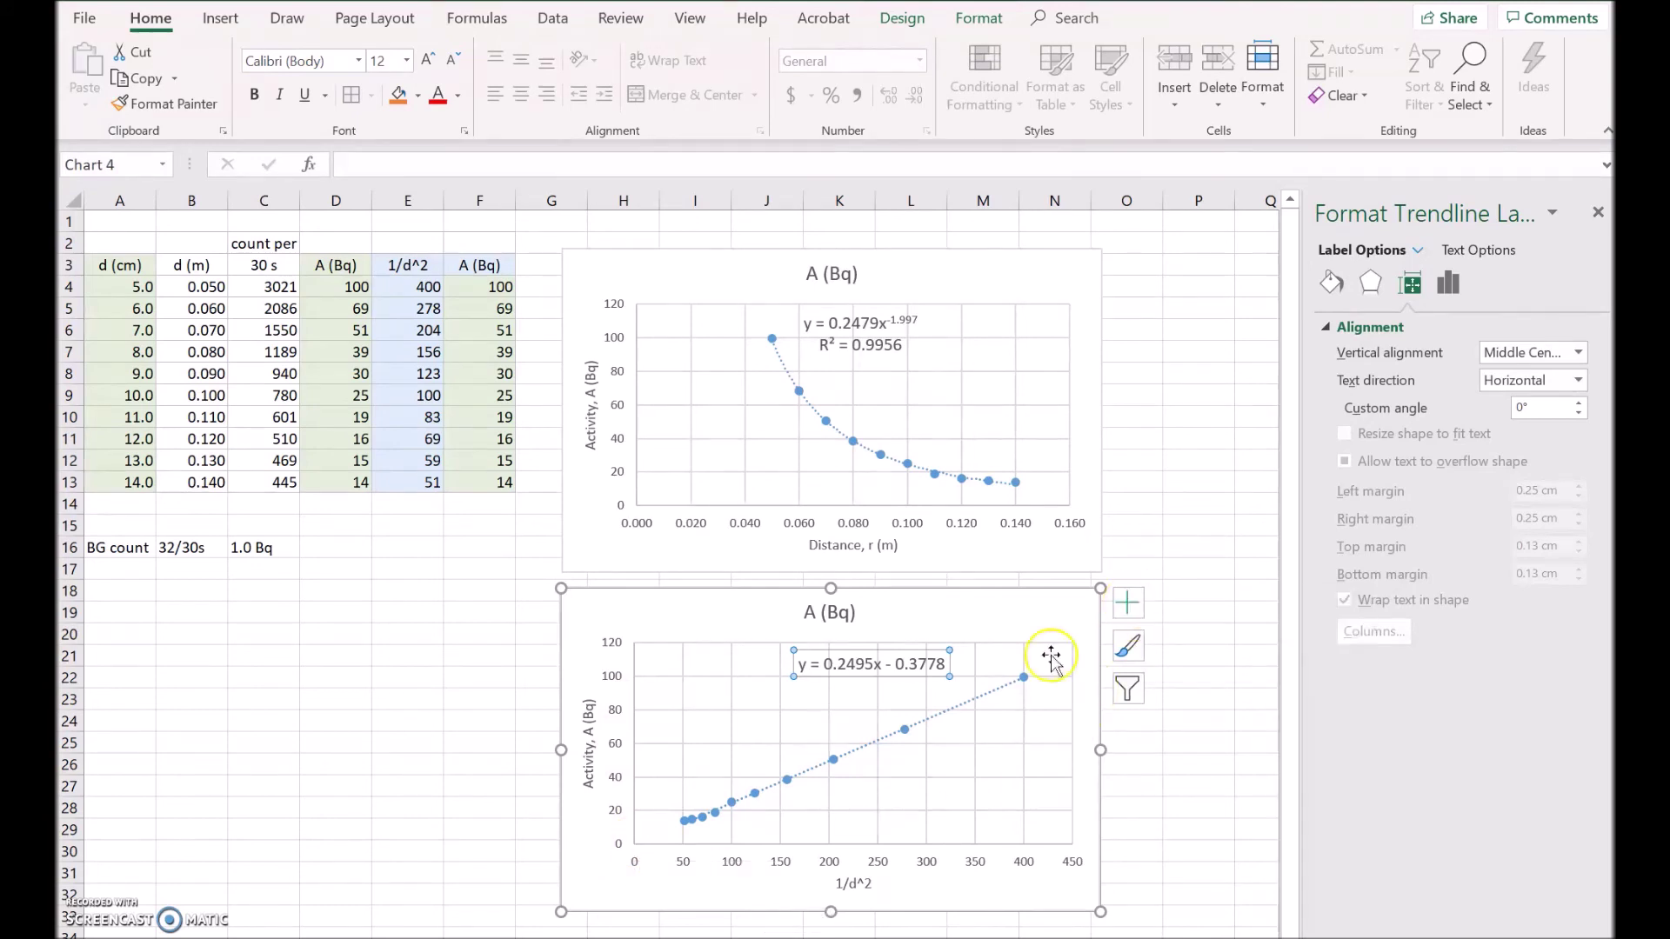
{"action": "left_click", "coordinate": [941, 719]}
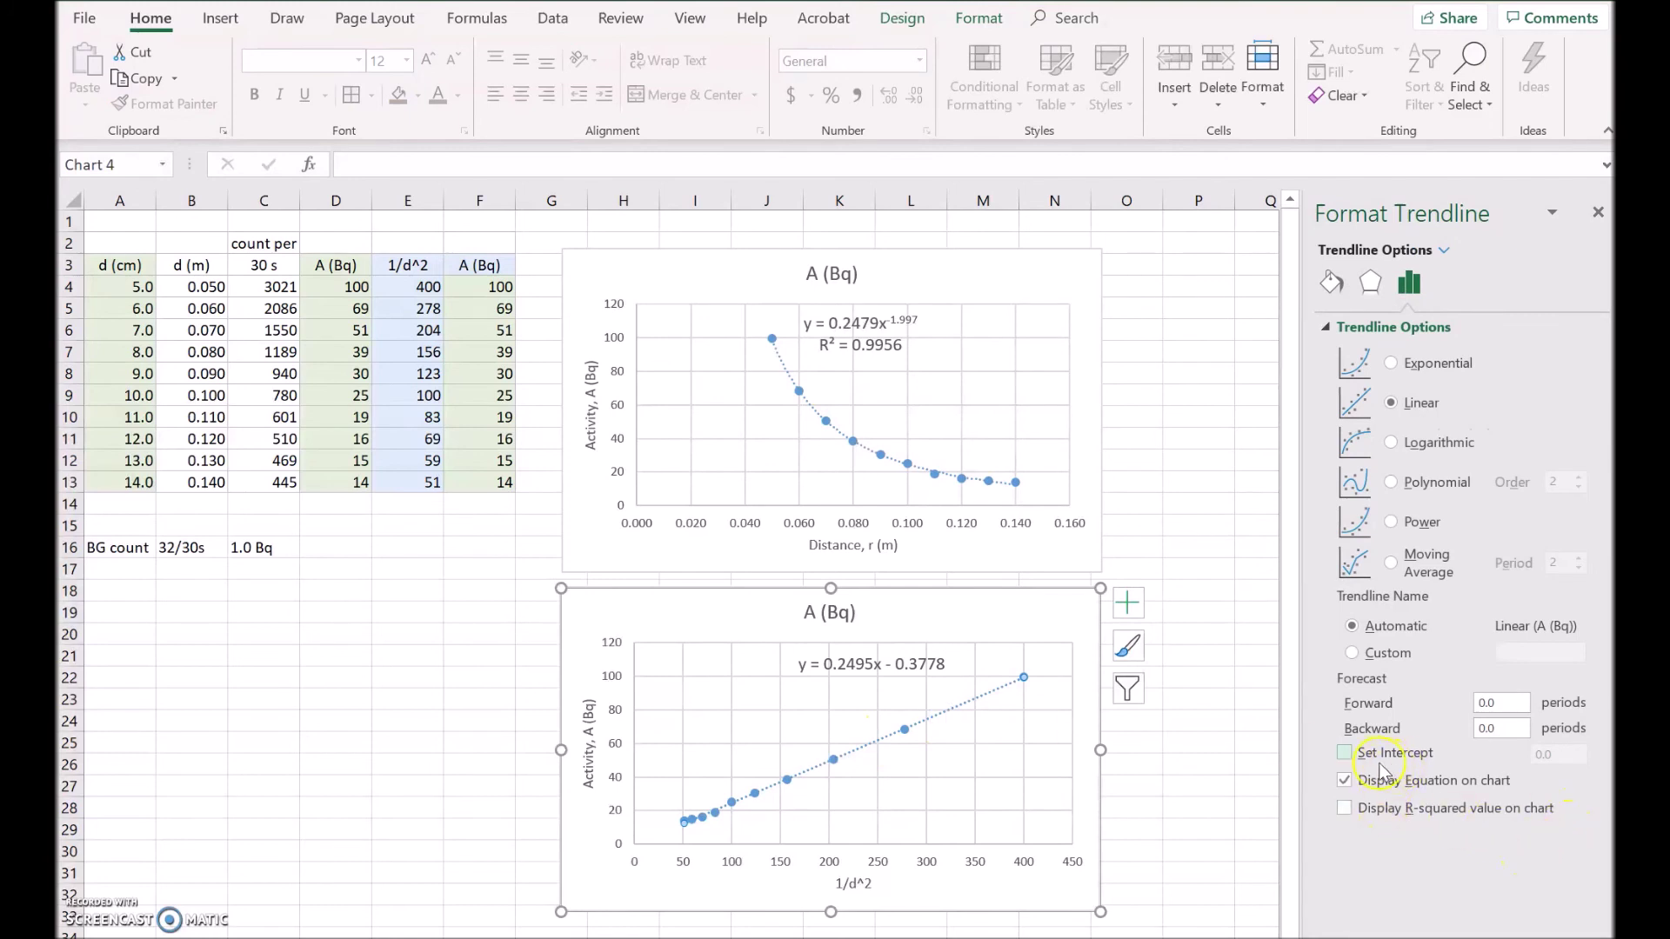
Set the trendline intercept to 0, show R² = 0.9992, and forecast 50 backward.
{"action": "left_click", "coordinate": [1344, 754]}
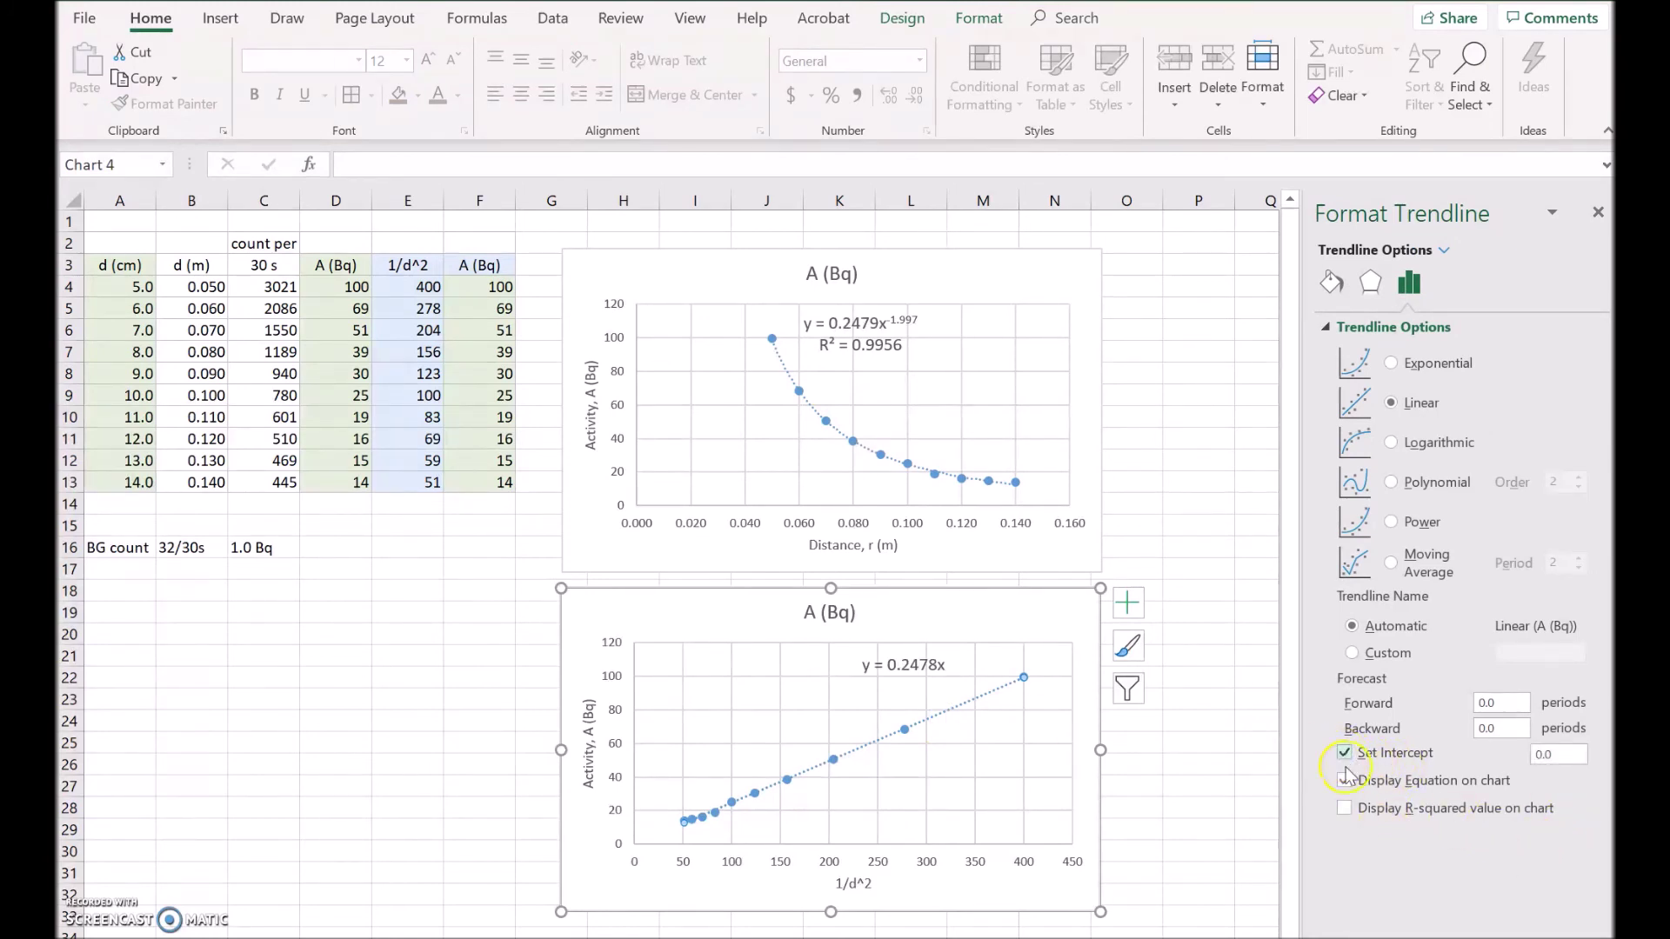
{"action": "left_click", "coordinate": [1346, 810]}
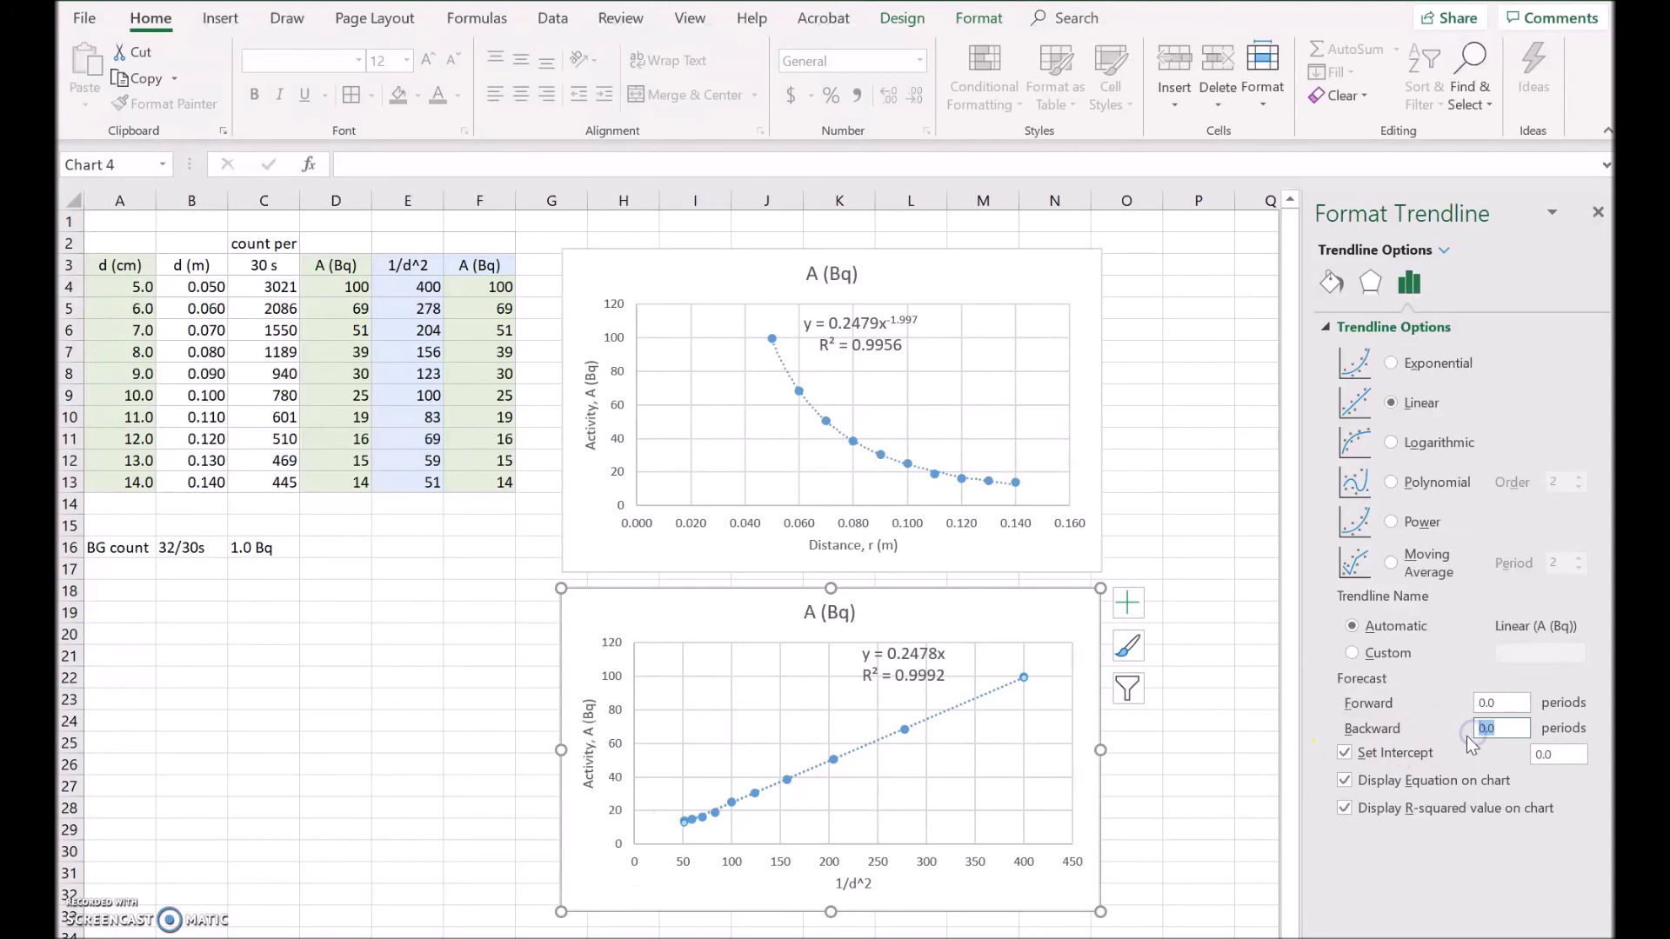
{"action": "left_click", "coordinate": [1205, 809]}
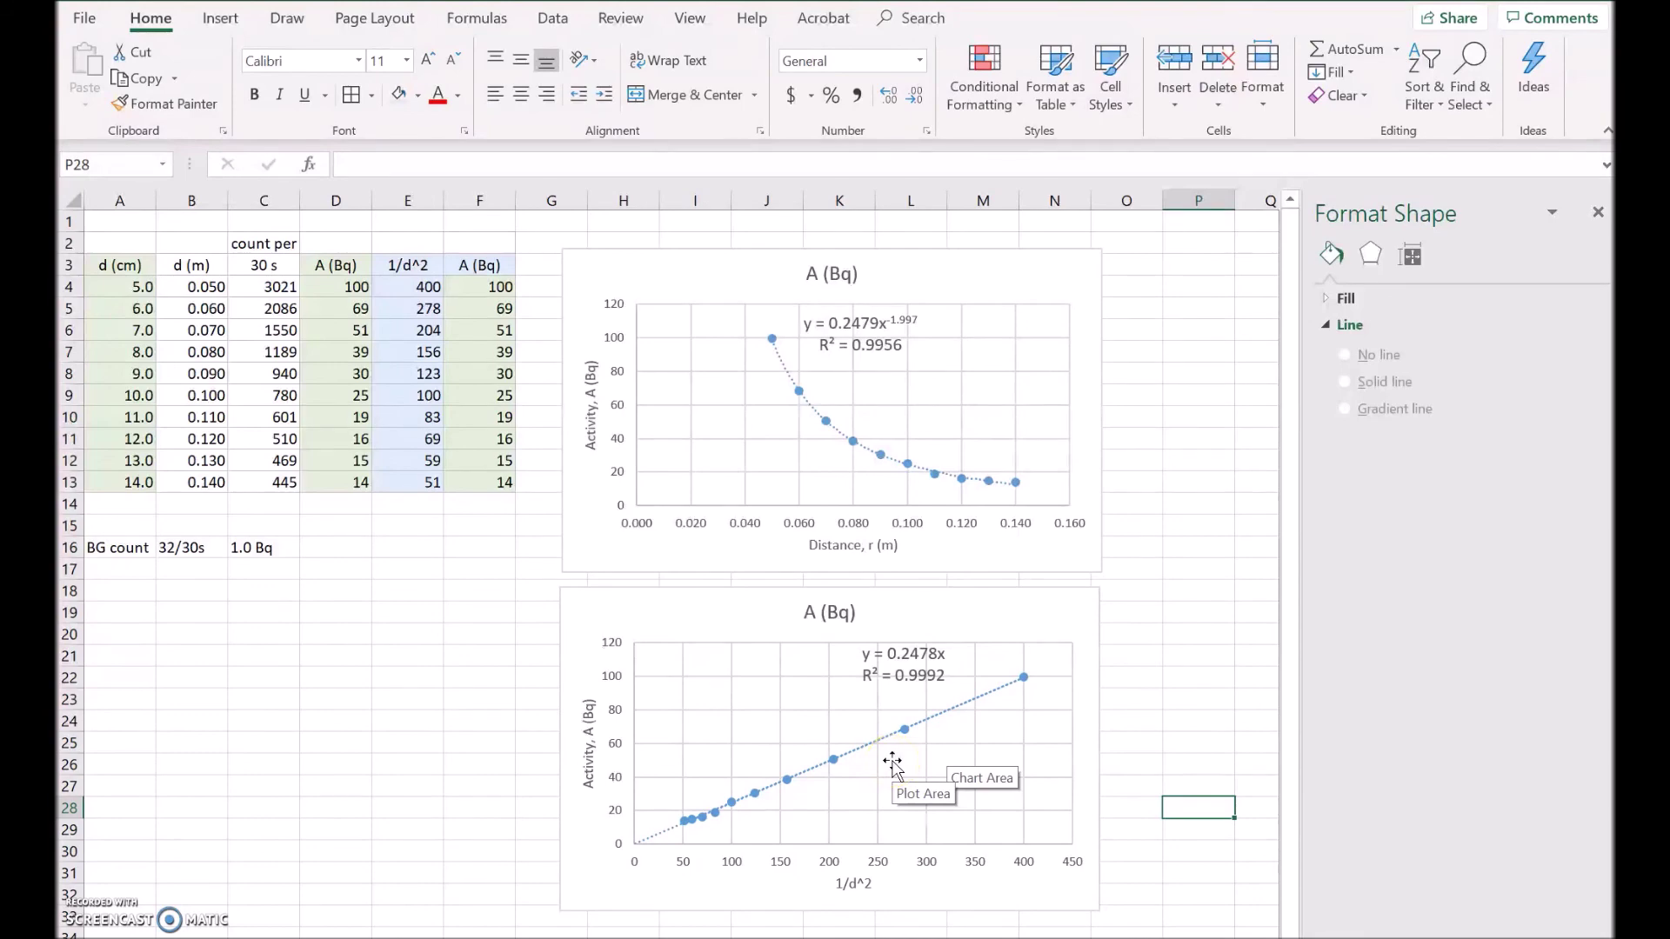
Deselect the chart so the y = 0.2478x trendline extends back to the origin.
{"action": "left_click", "coordinate": [889, 700]}
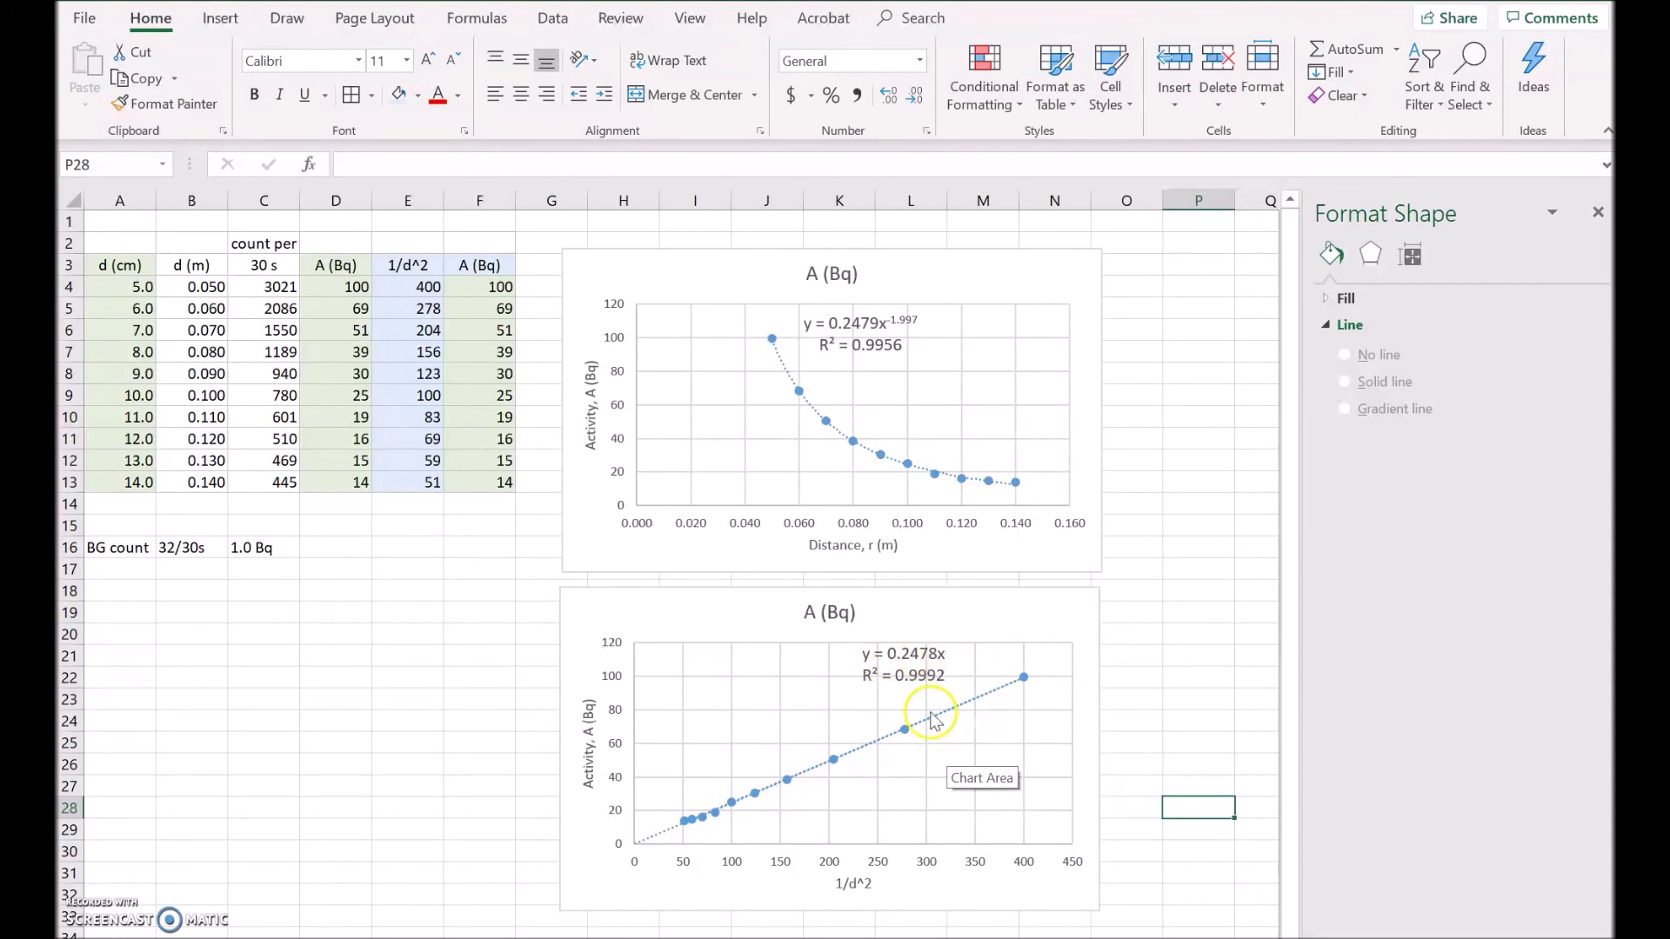
{"action": "left_click", "coordinate": [863, 886]}
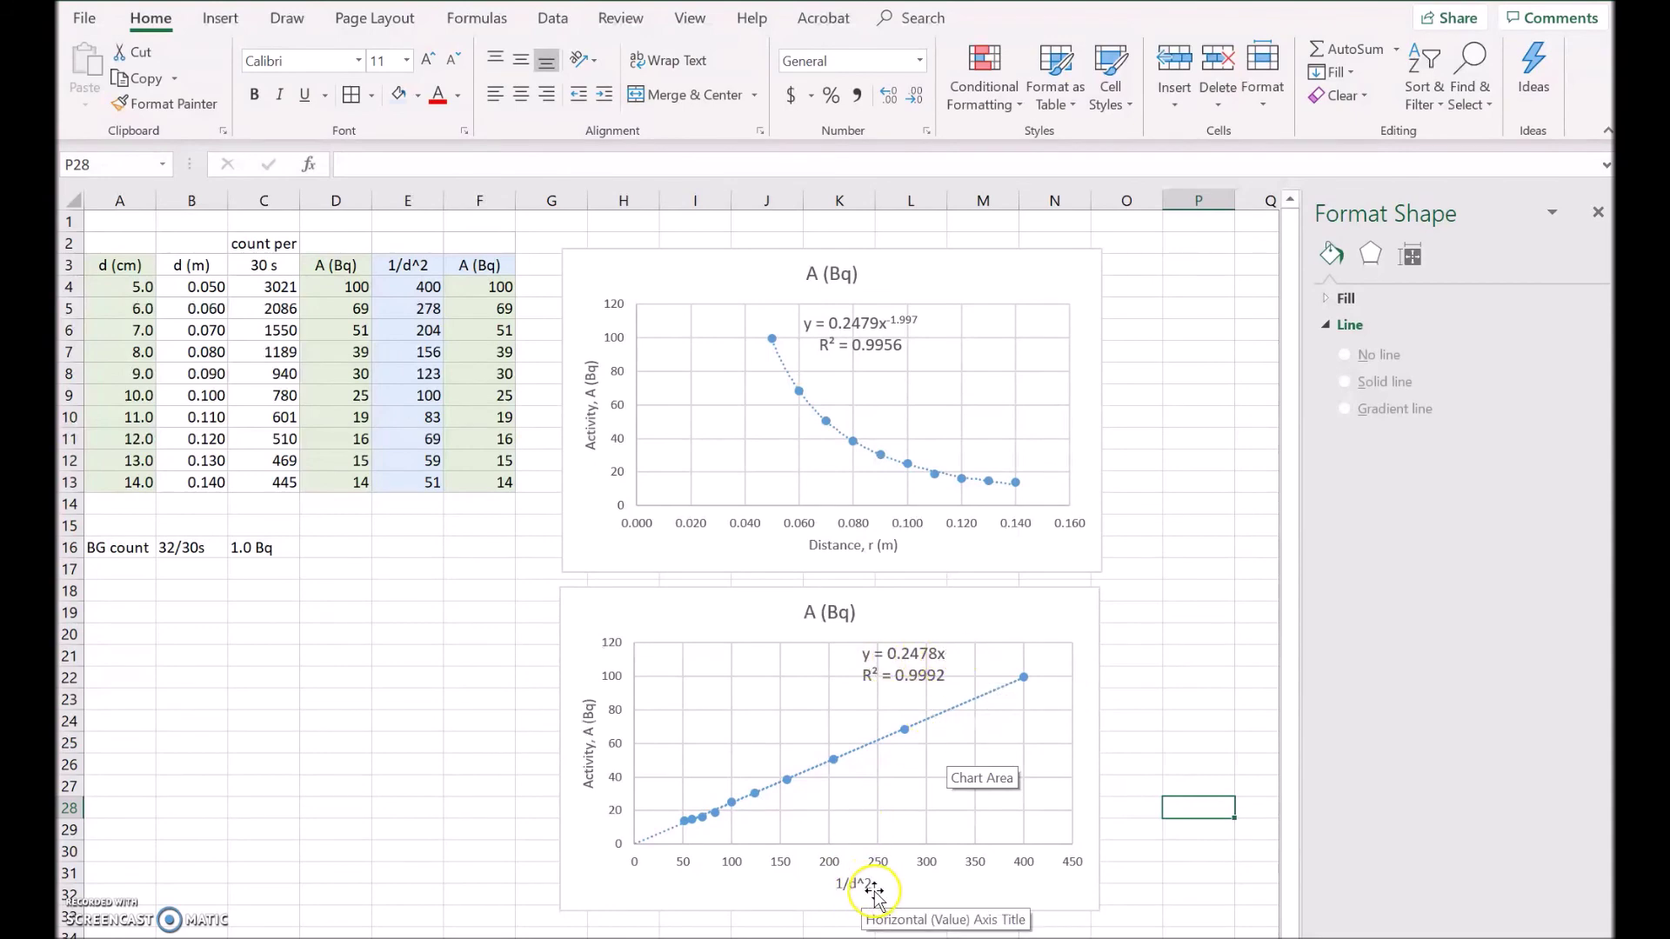